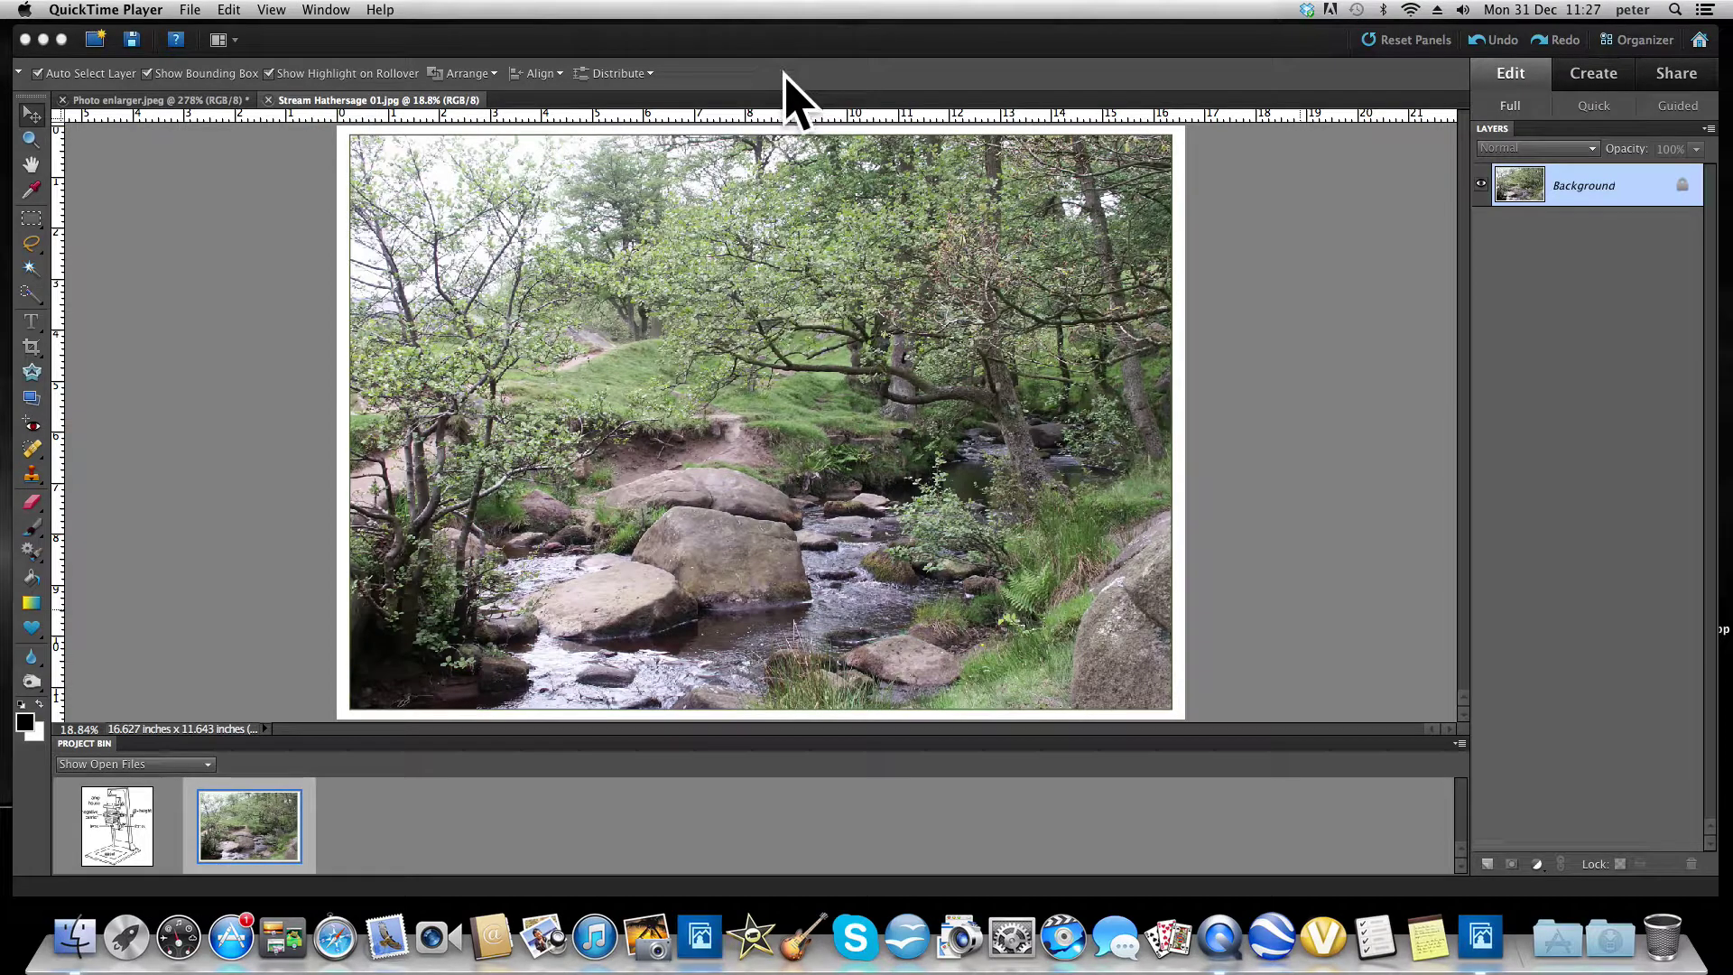
Switch to the Photo enlarger.jpeg drawing in the Project Bin
left_click(115, 826)
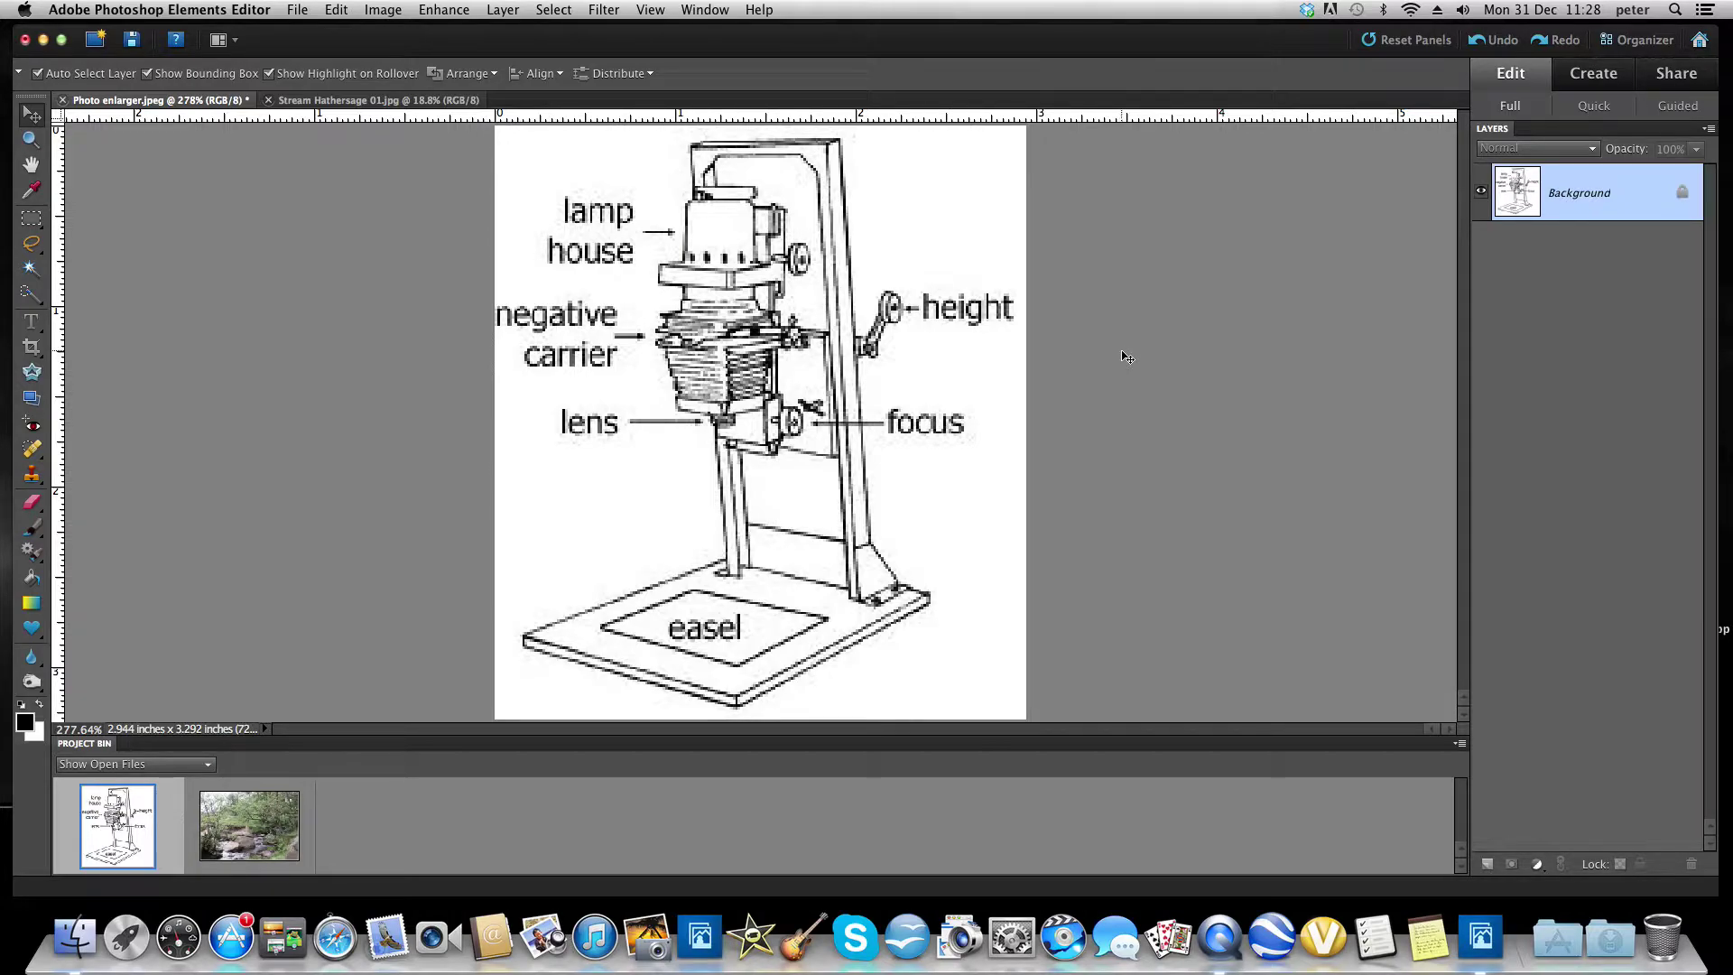
Return to Stream Hathersage 01.jpg and duplicate its Background into a new Layer 1
left_click(260, 820)
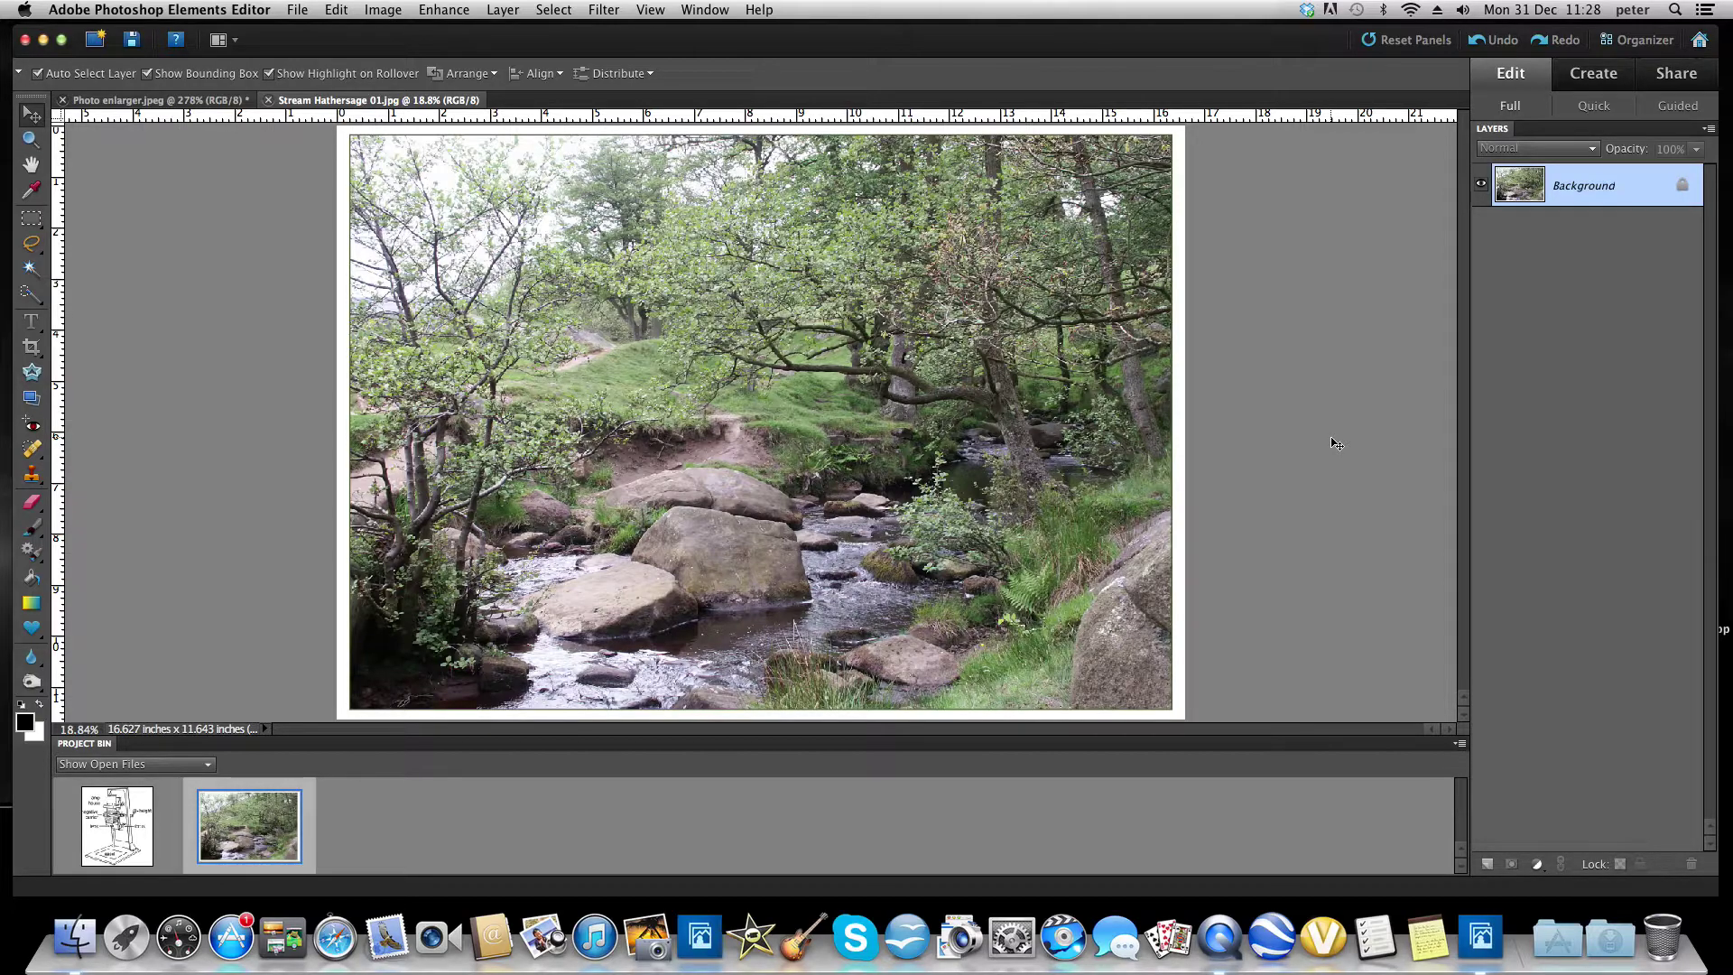
key("super+j")
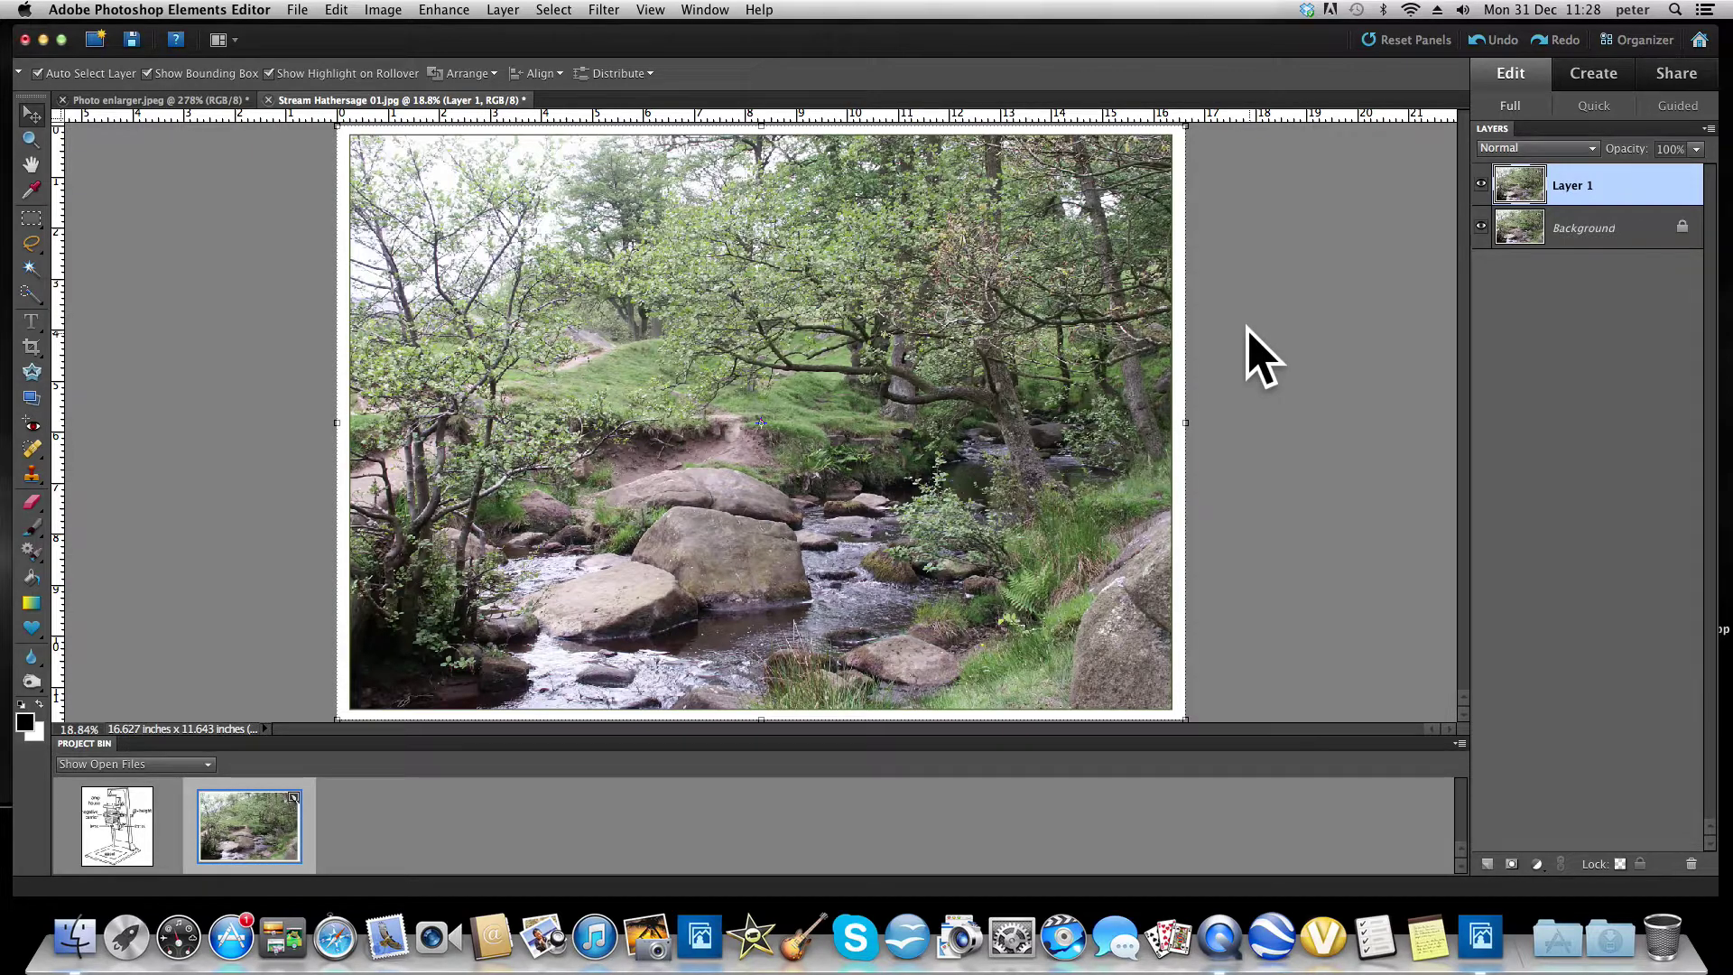
Zoom the stream photo to 50% and pan until the large rocks and water fill the window
key("z")
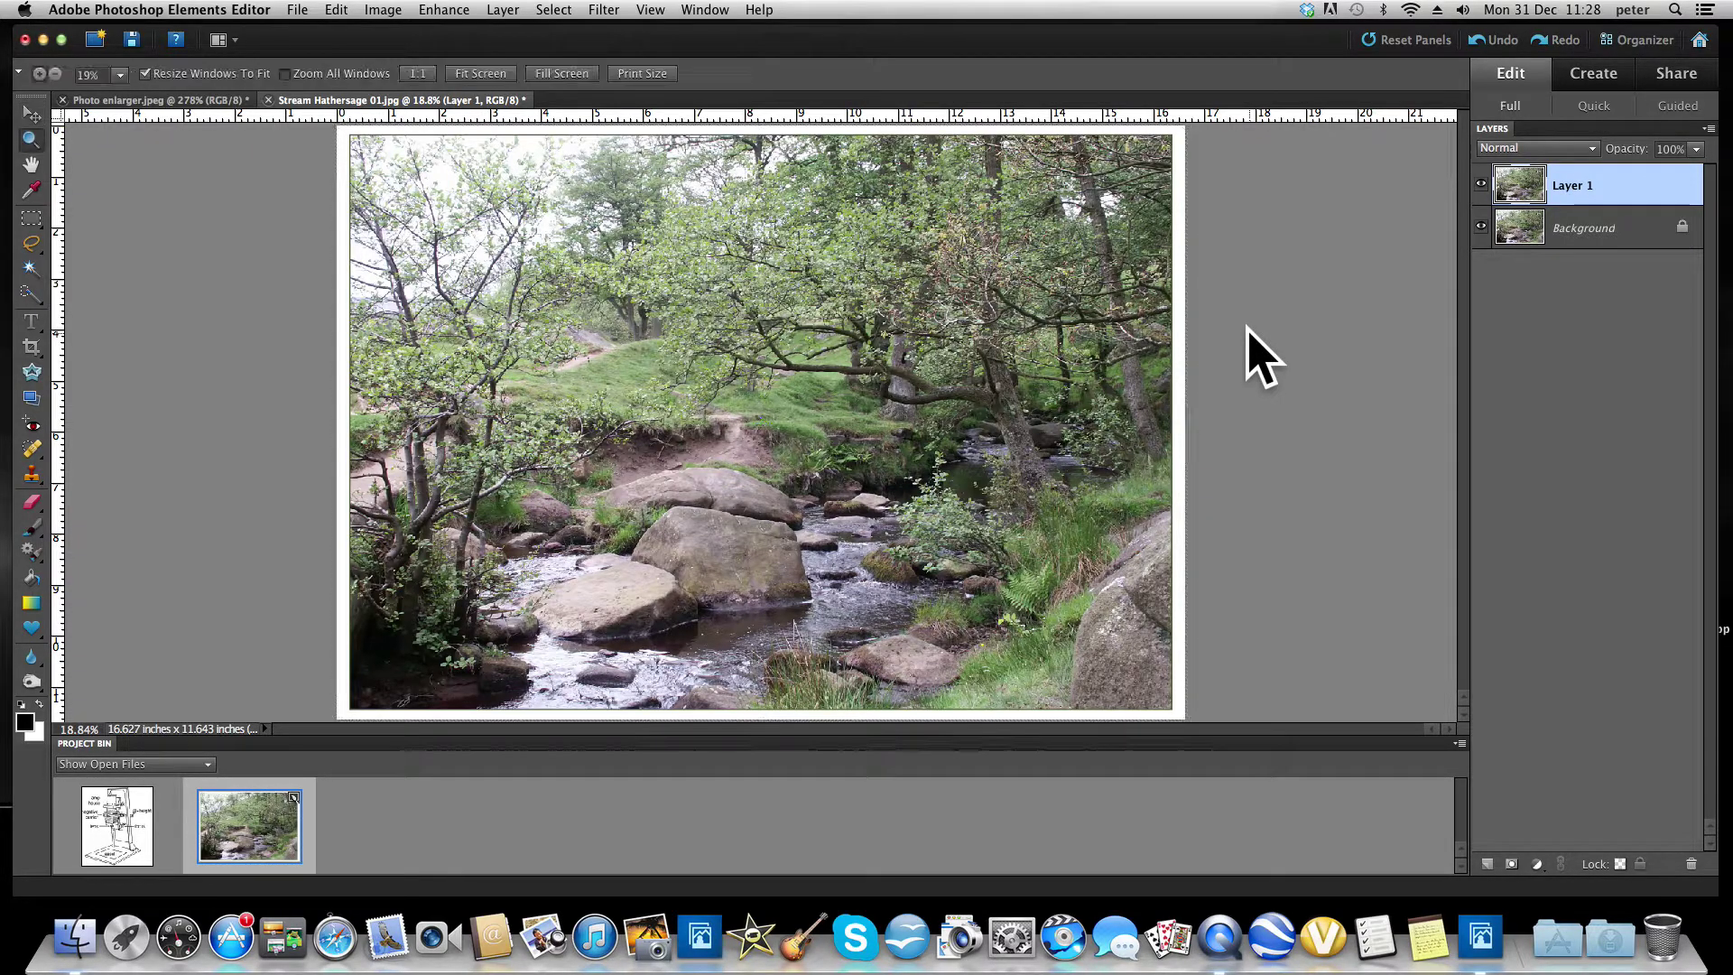
left_click(834, 381)
left_click(834, 381)
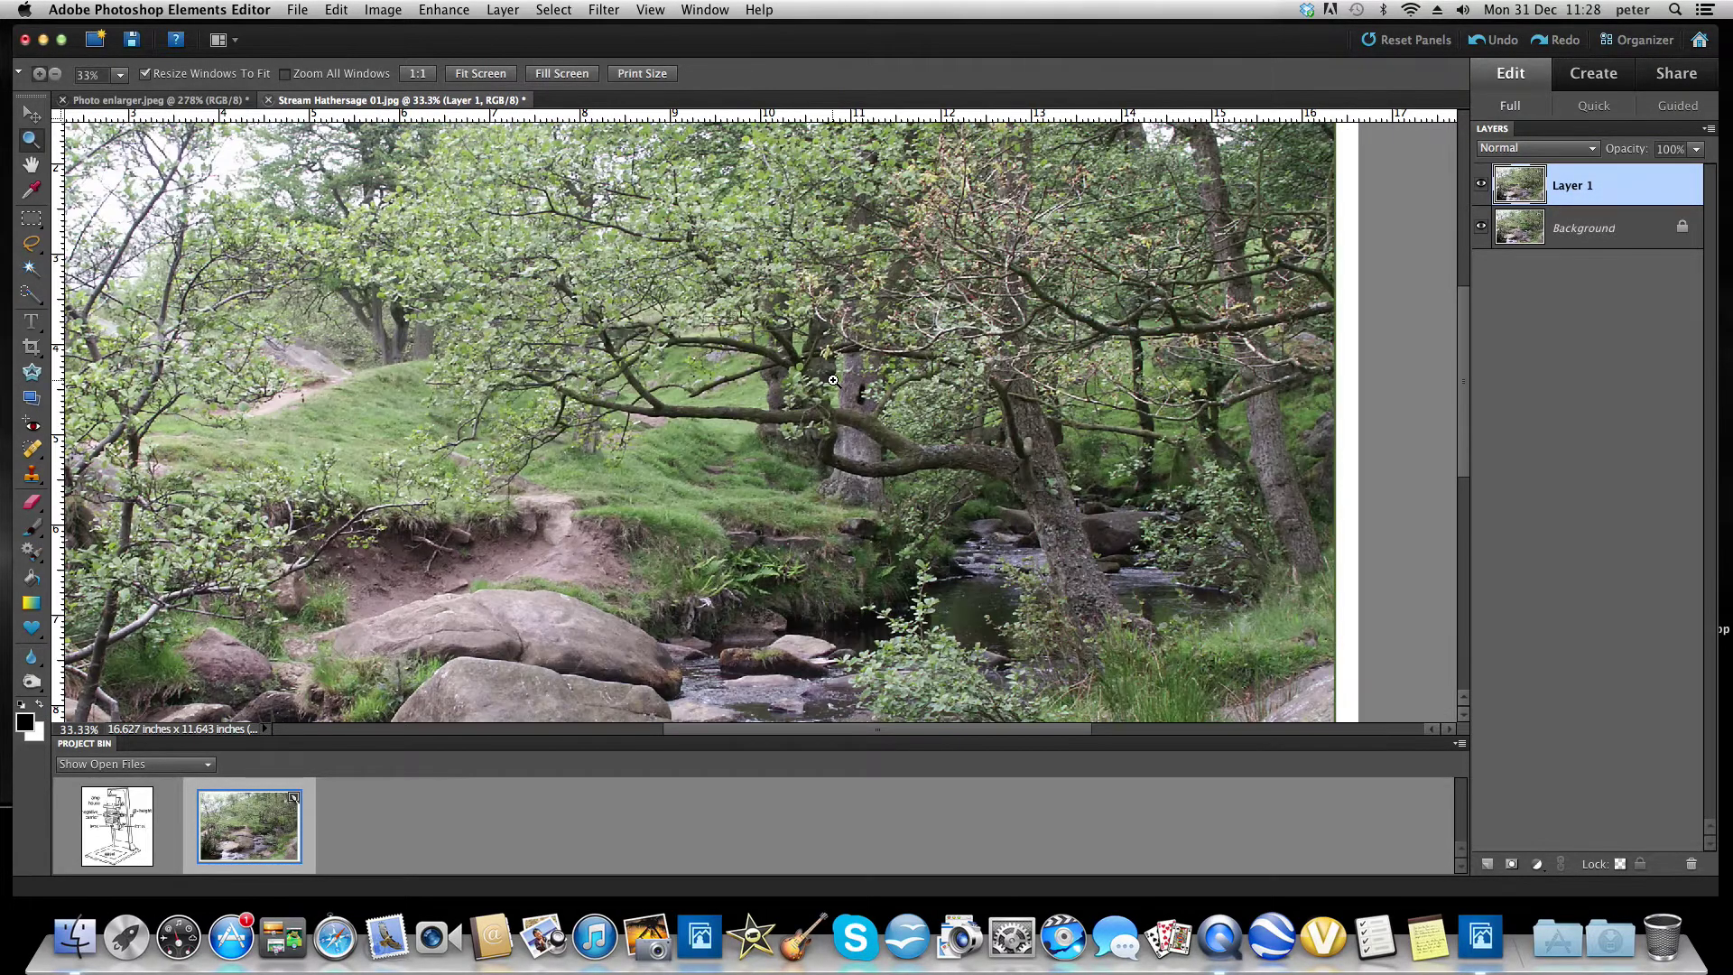
left_click(783, 467)
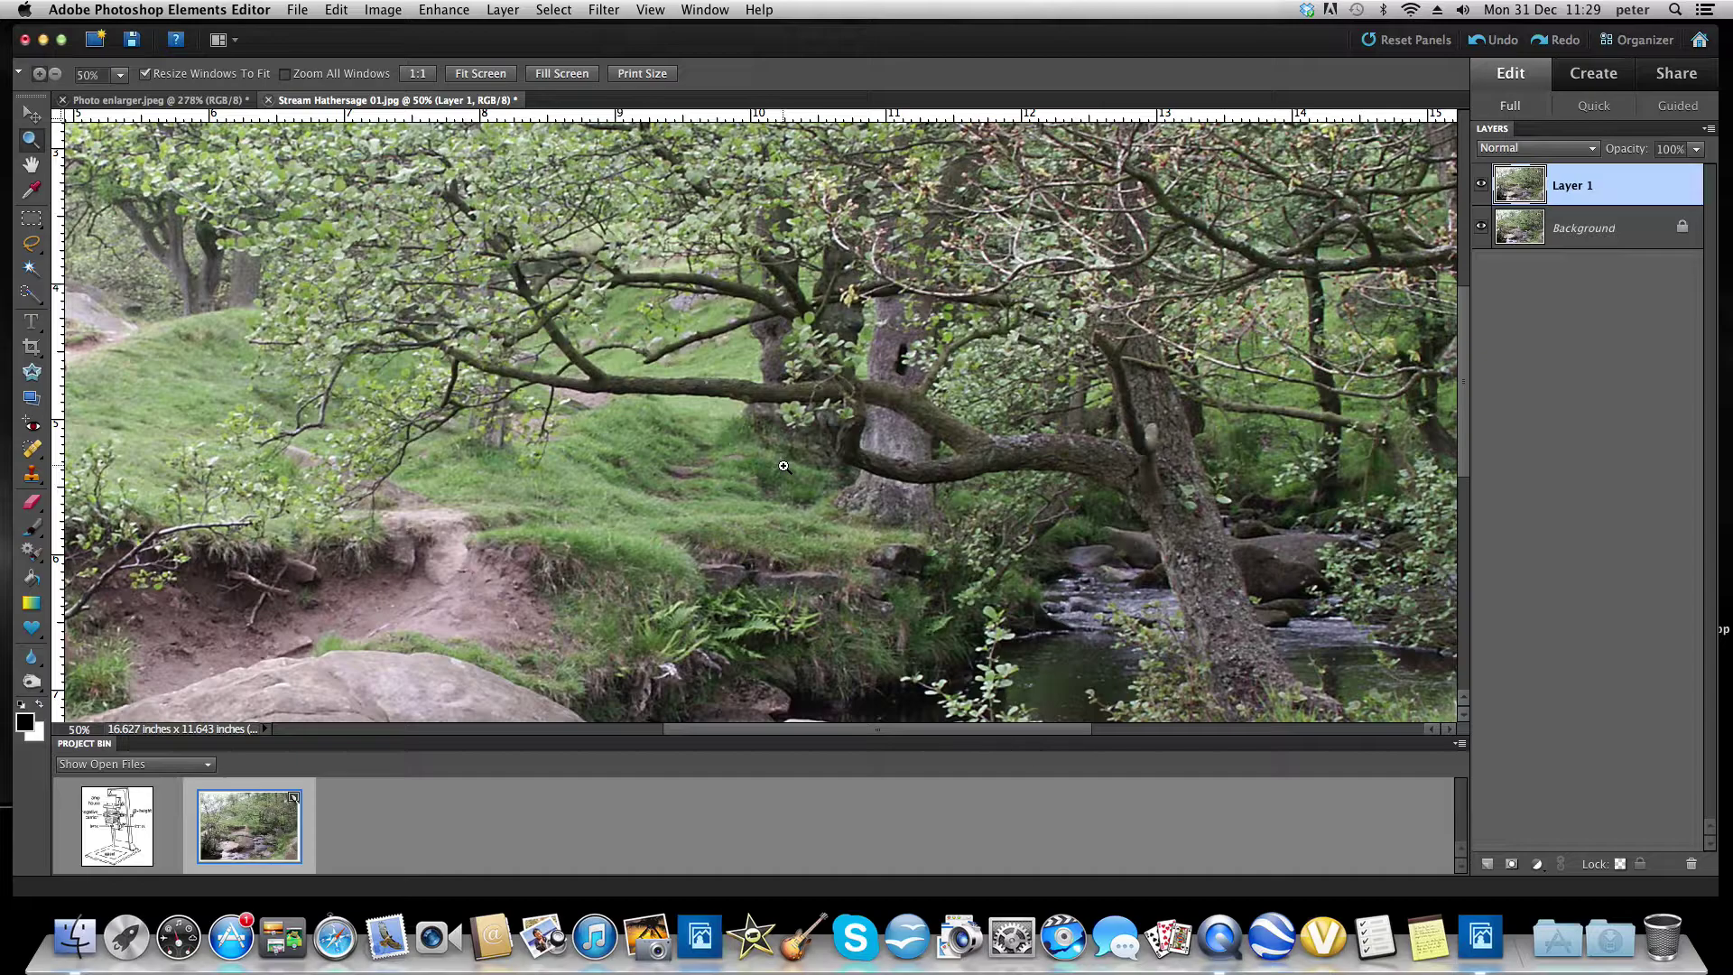
scroll(784, 486, "down", 5)
scroll(784, 486, "left", 5)
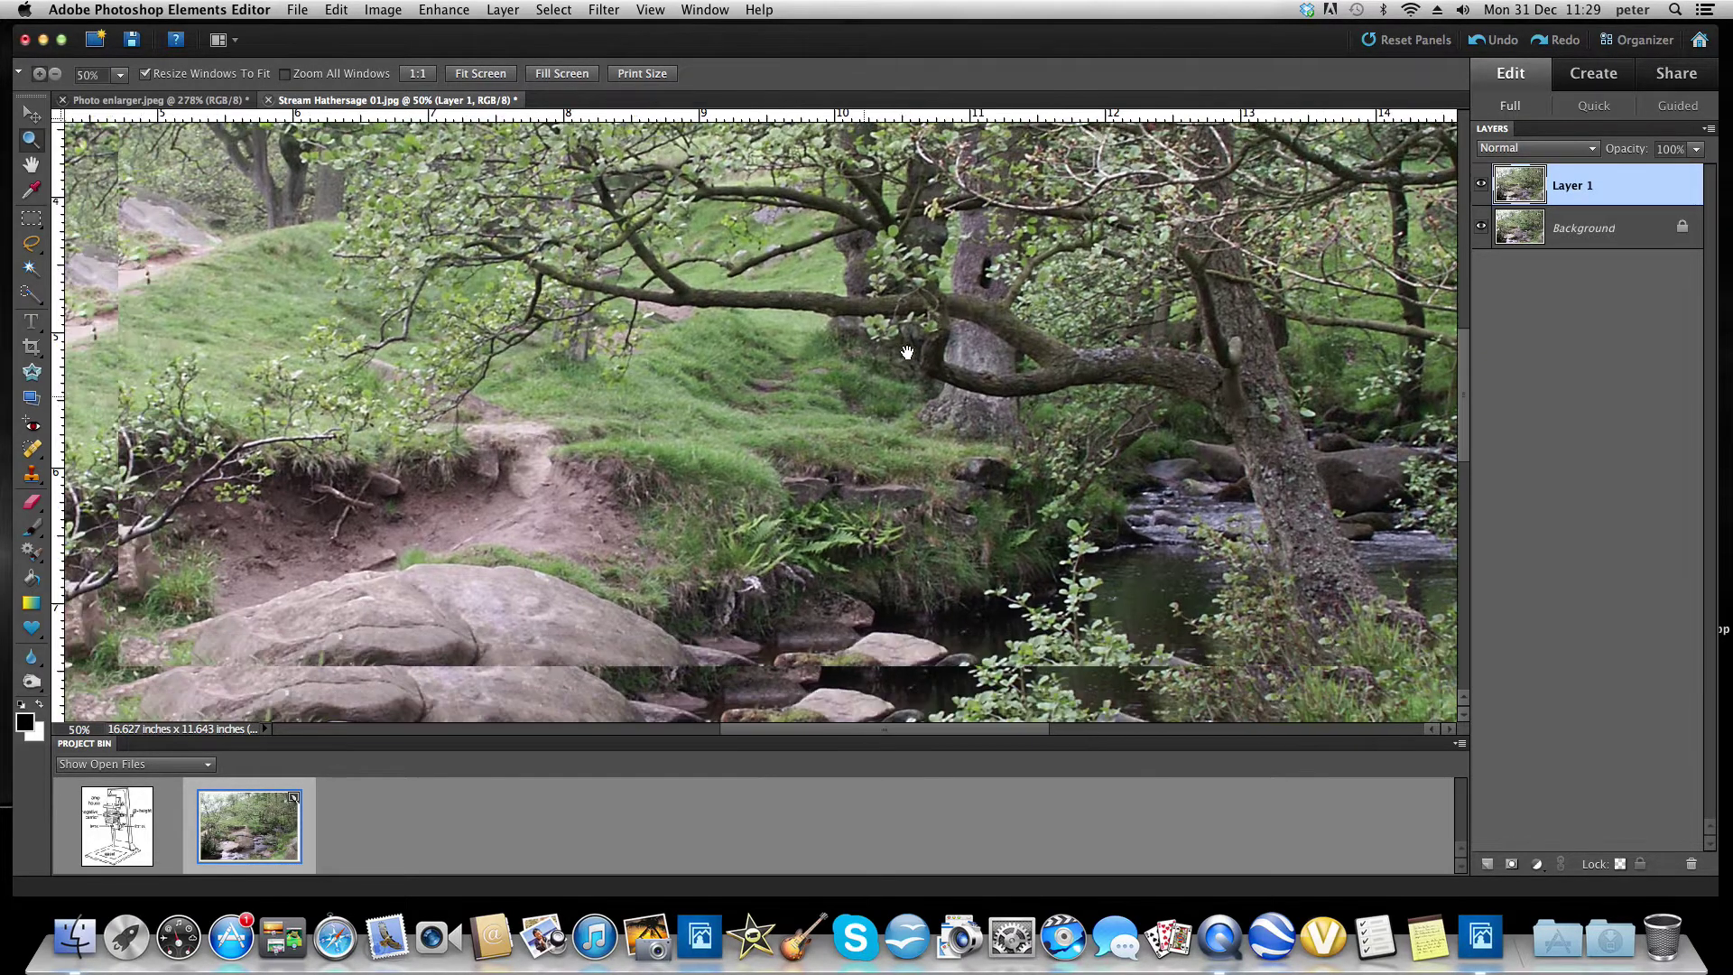
left_click_drag(774, 471, 893, 377)
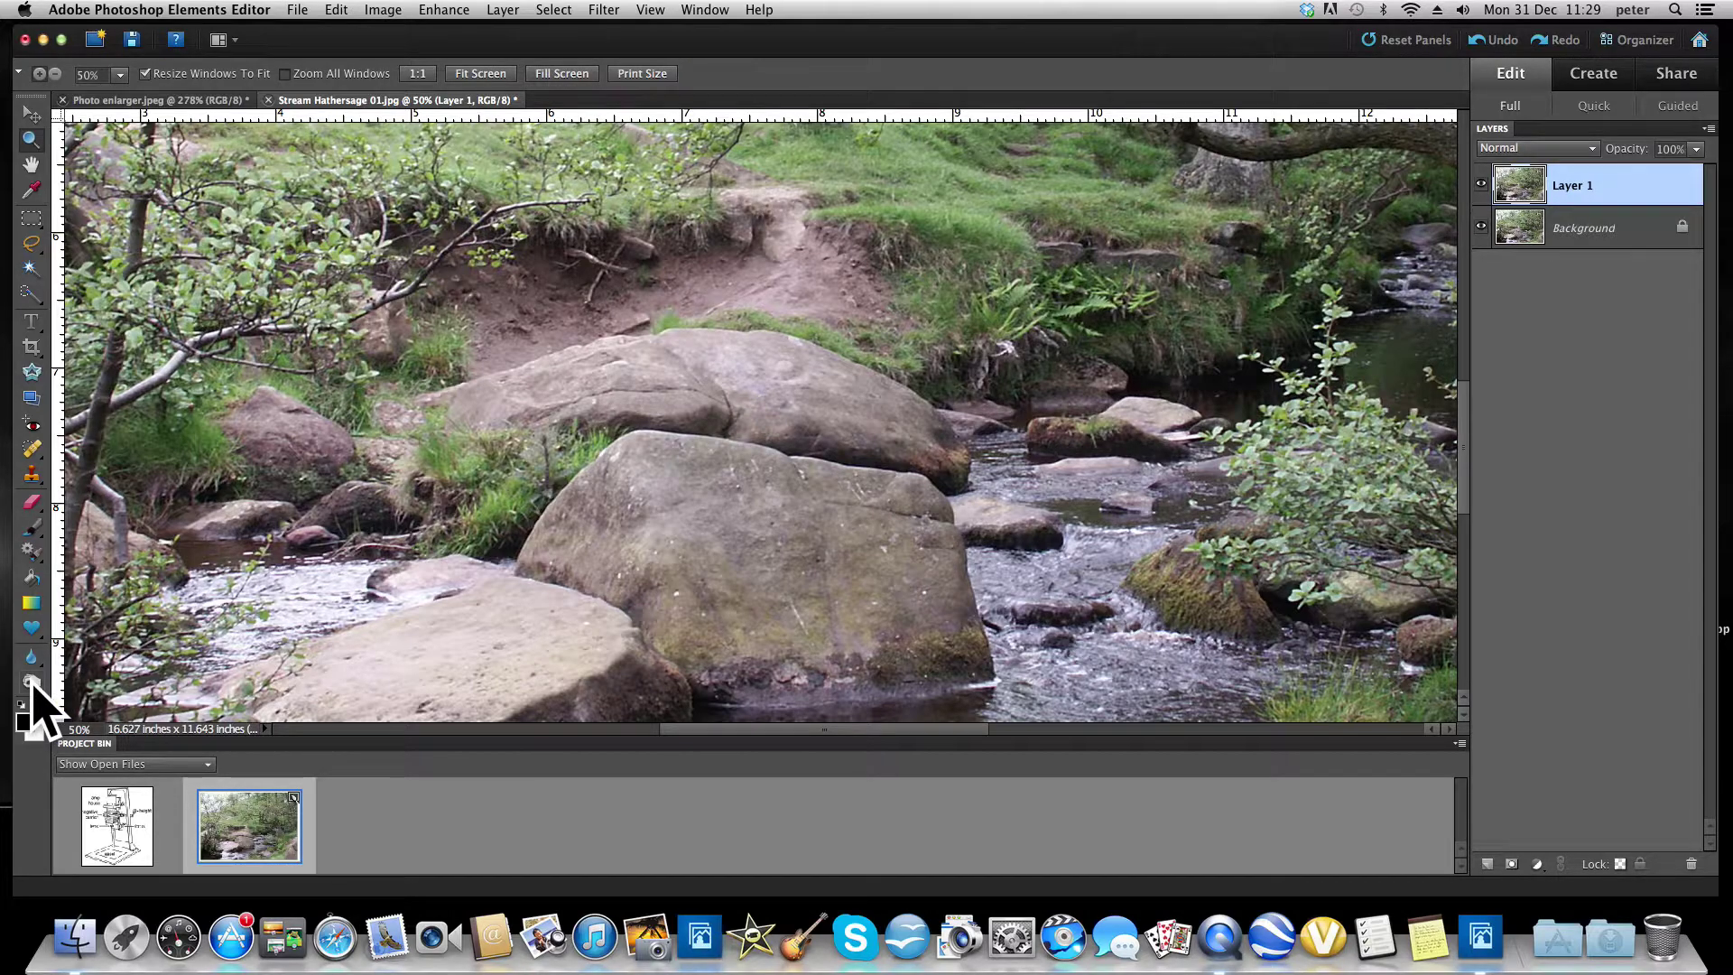
left_click(32, 684)
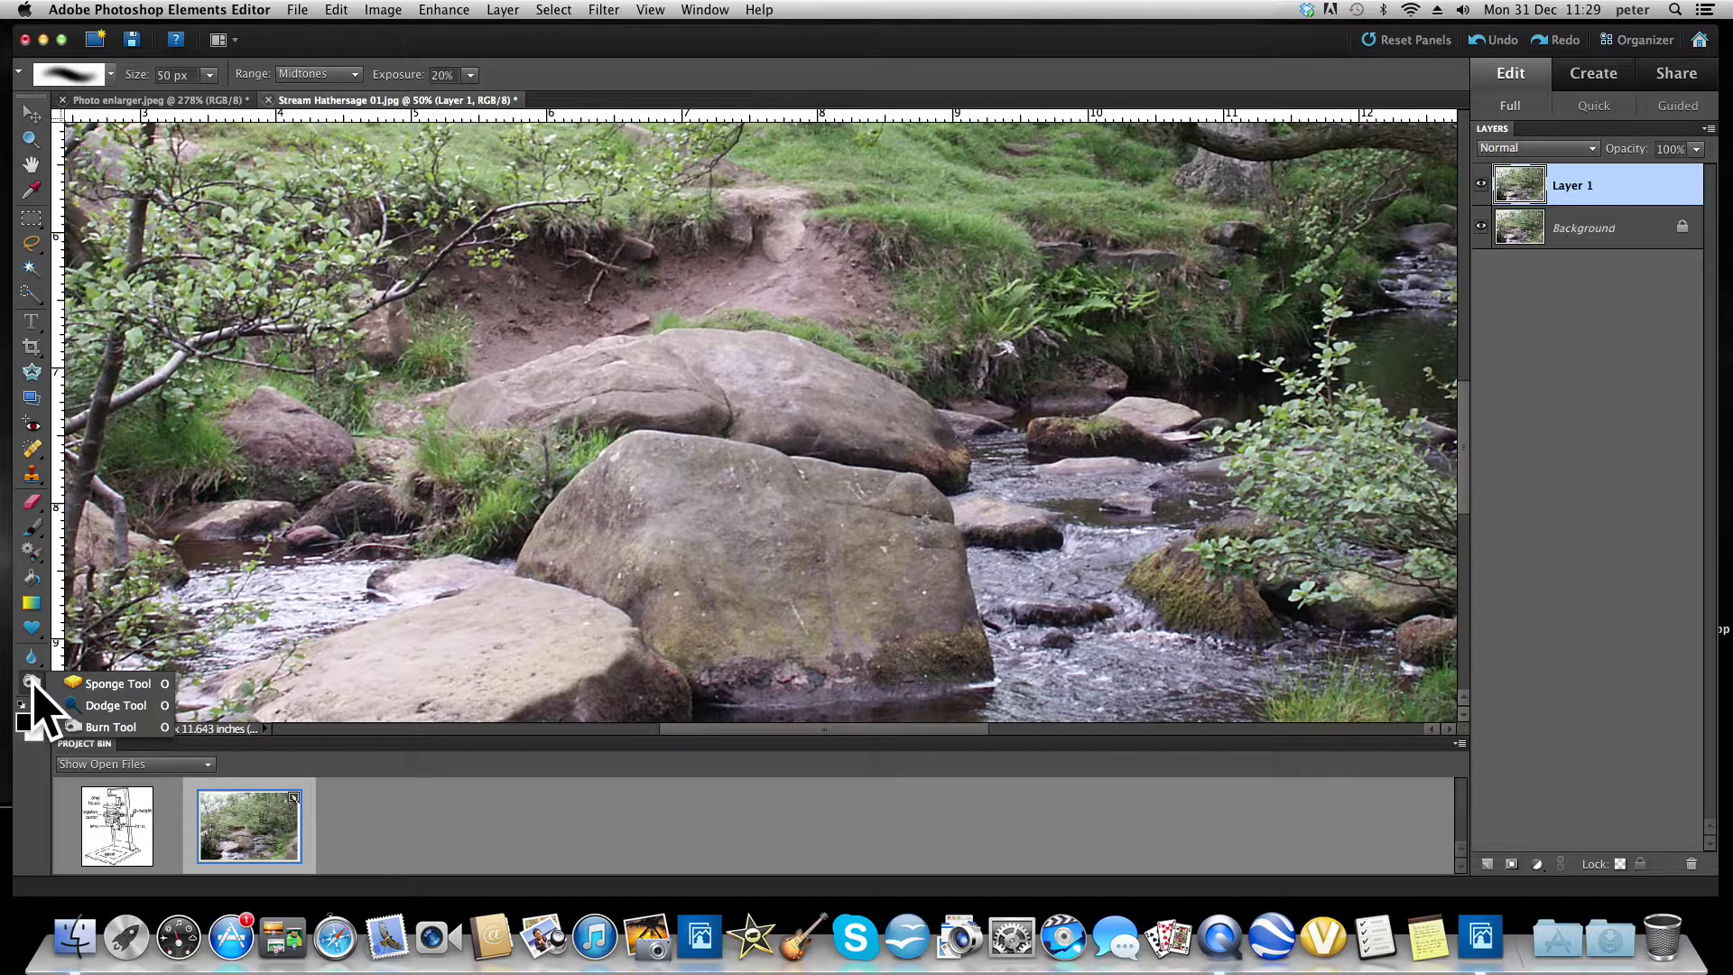
Choose the Burn Tool from the Dodge/Burn/Sponge flyout, set to Midtones at 20% exposure
left_click(100, 728)
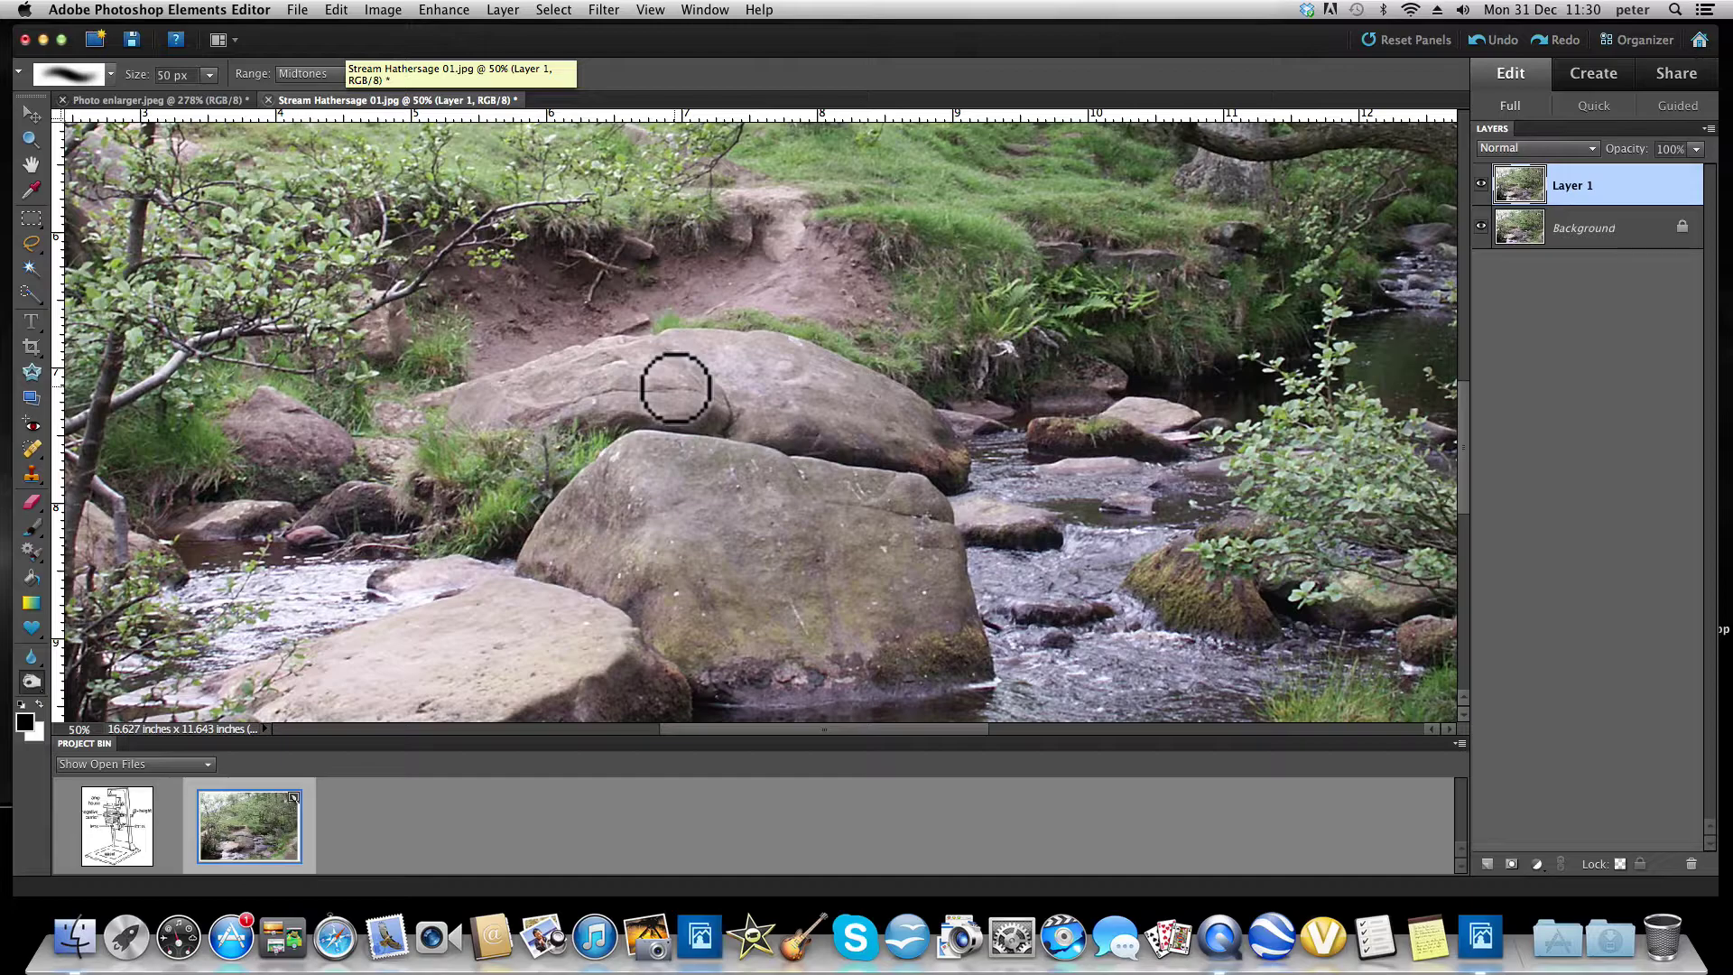
Enlarge the burn brush to 200 px using the bracket keys
key("bracketright")
key("bracketright")
key("bracketright")
key("bracketright")
key("bracketright")
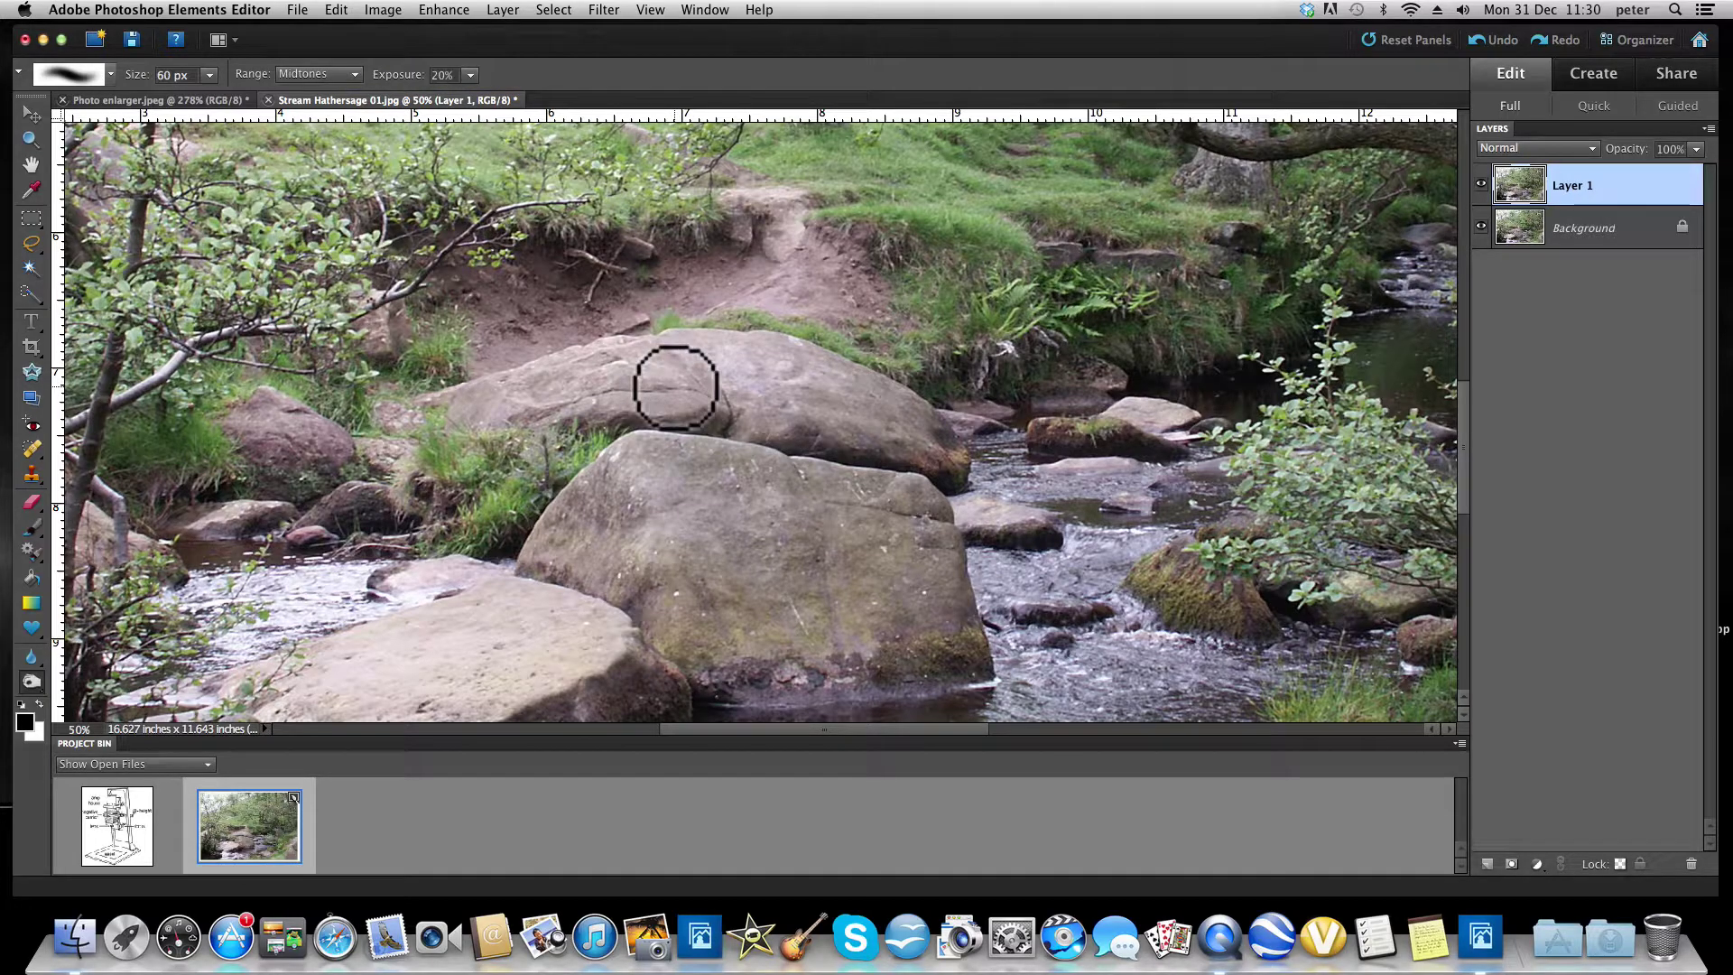
key("bracketright")
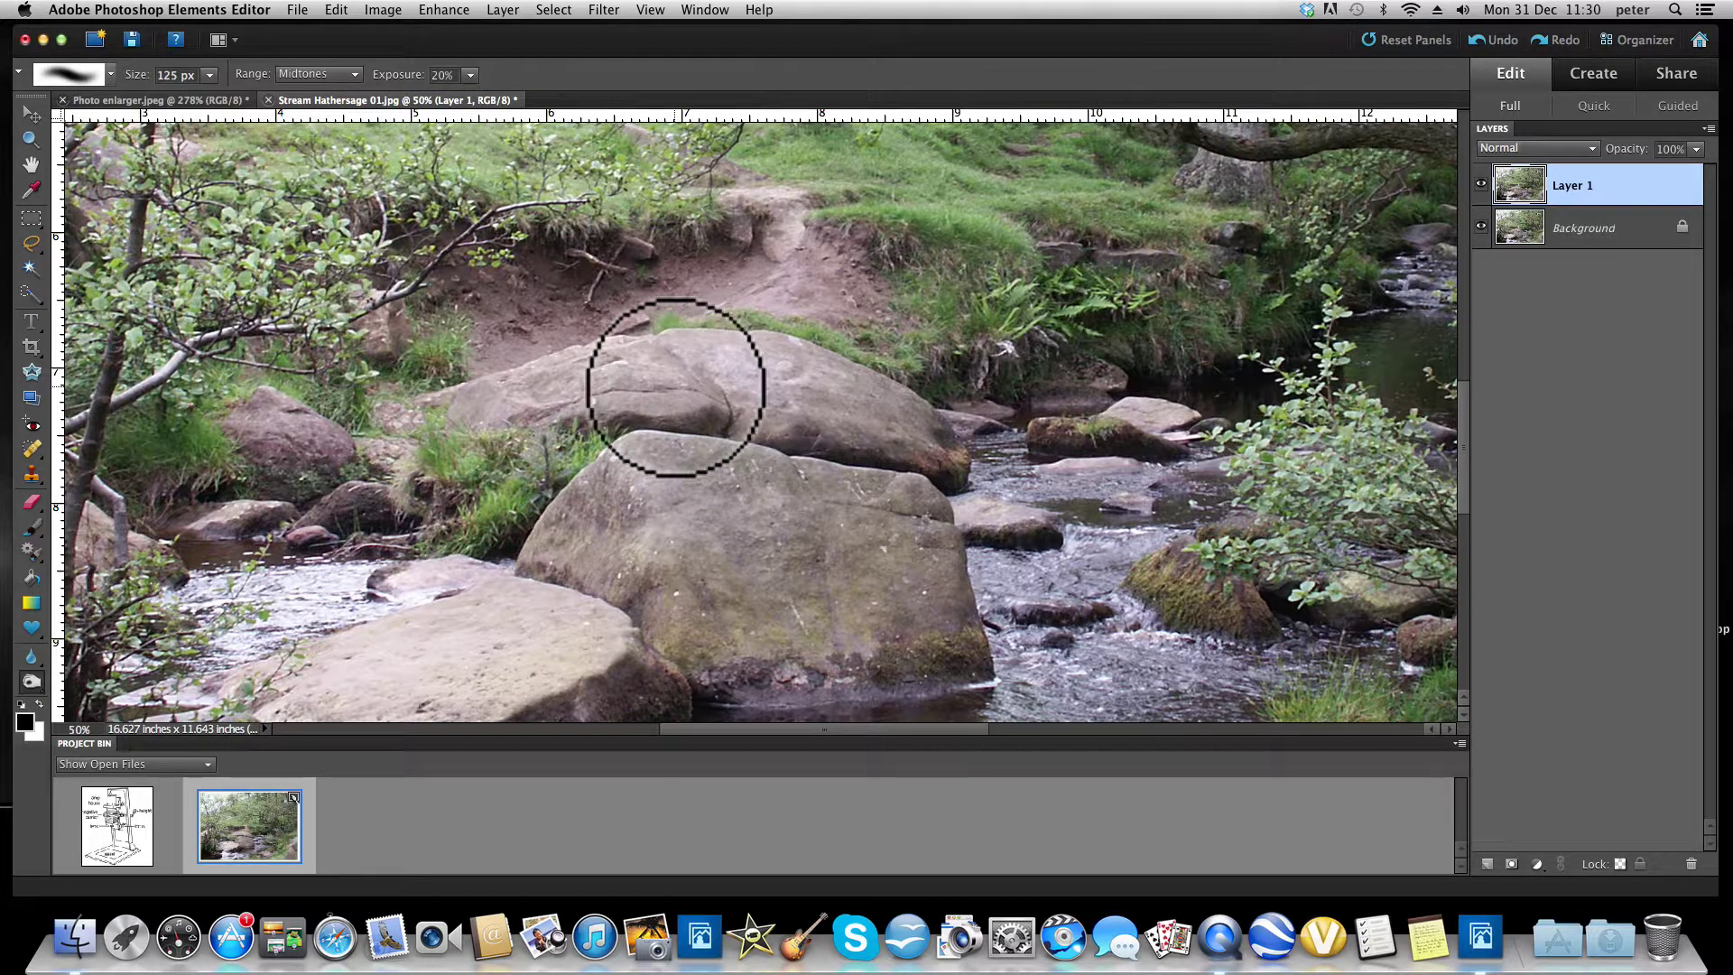
key("bracketright")
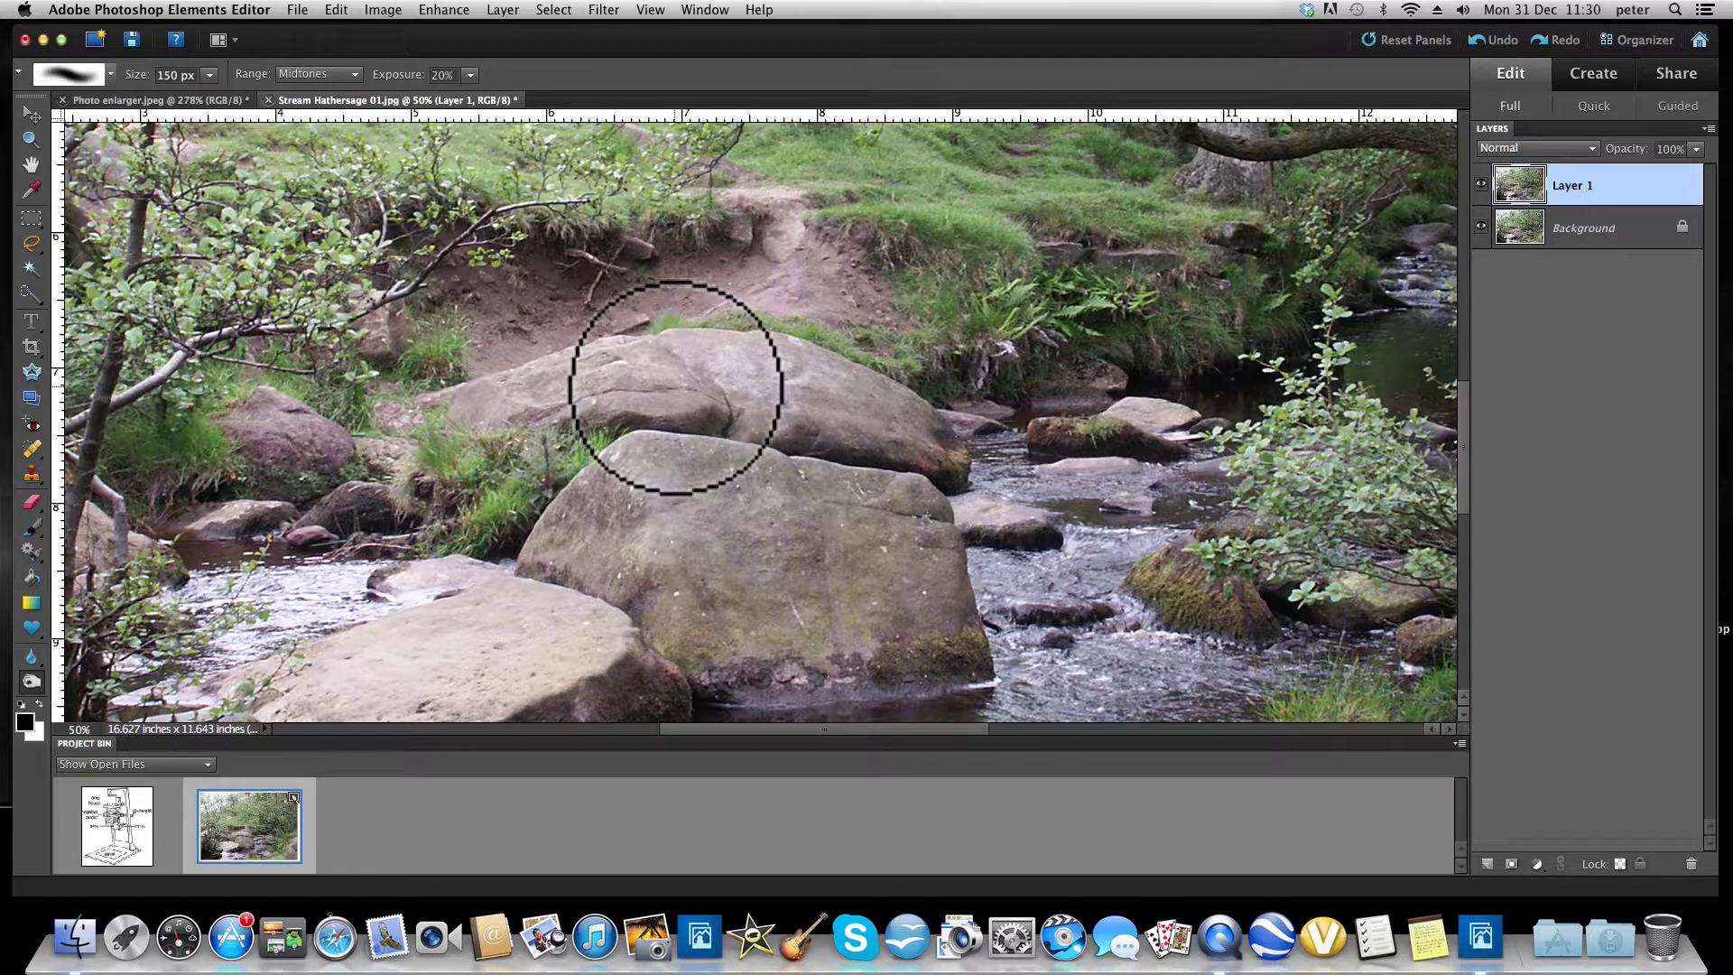
key("bracketleft")
key("bracketleft")
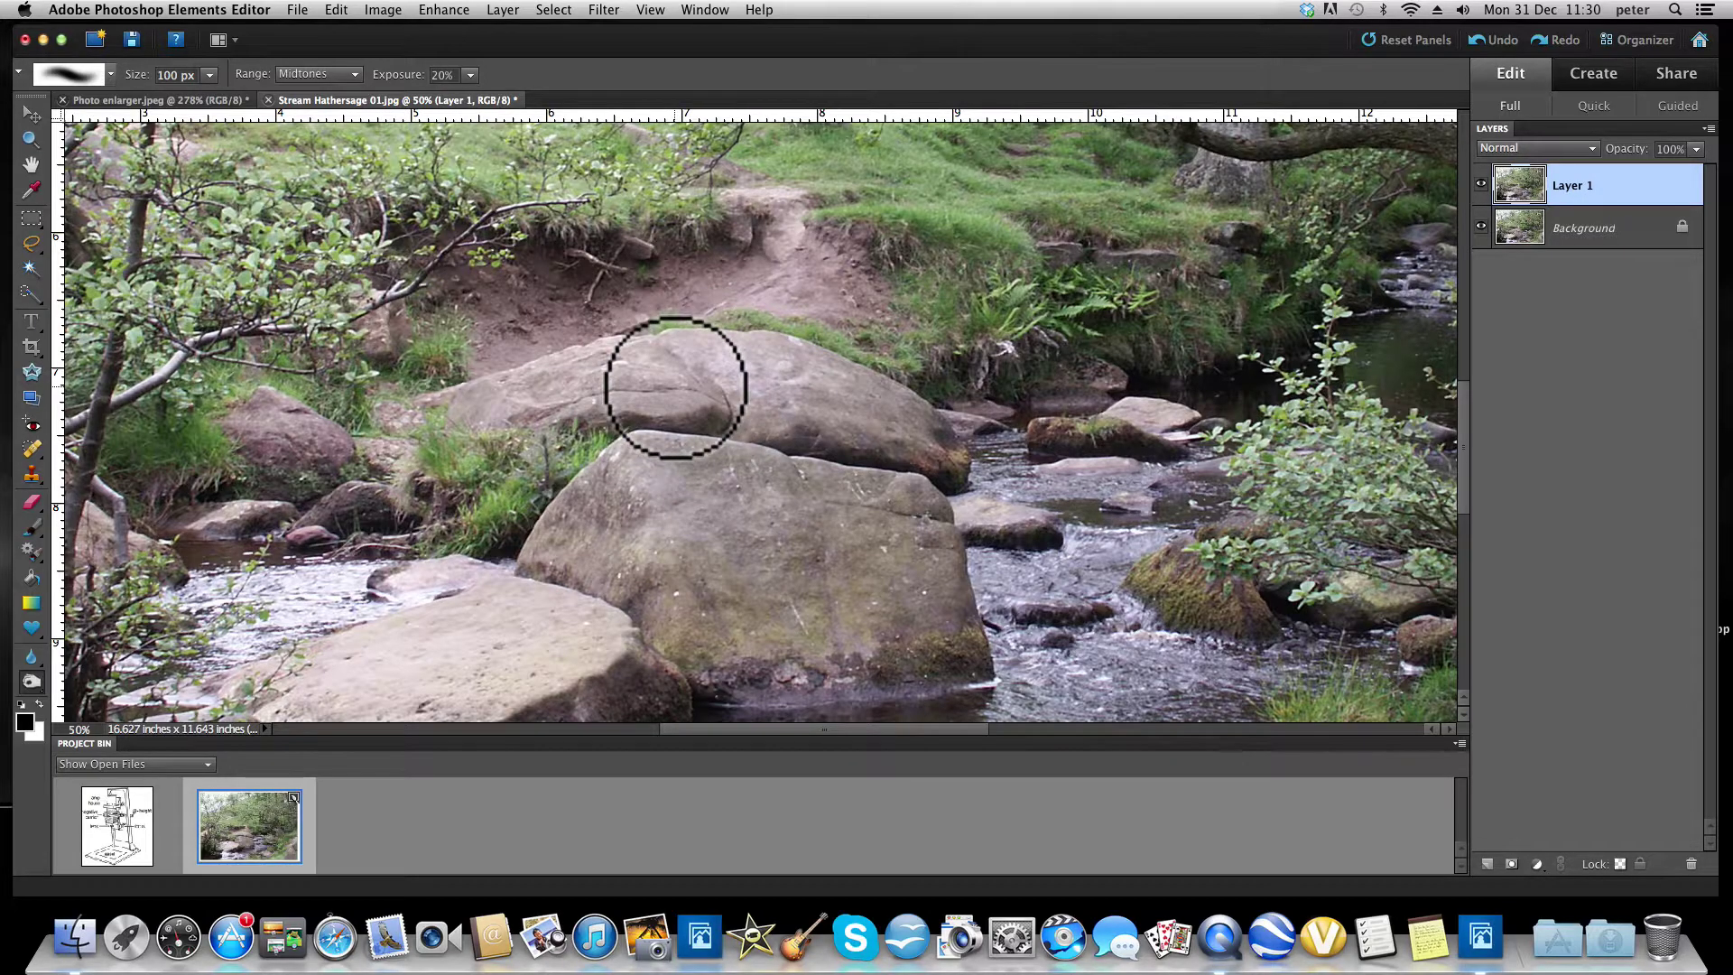
key("bracketright")
key("bracketright")
key("bracketright")
key("bracketright")
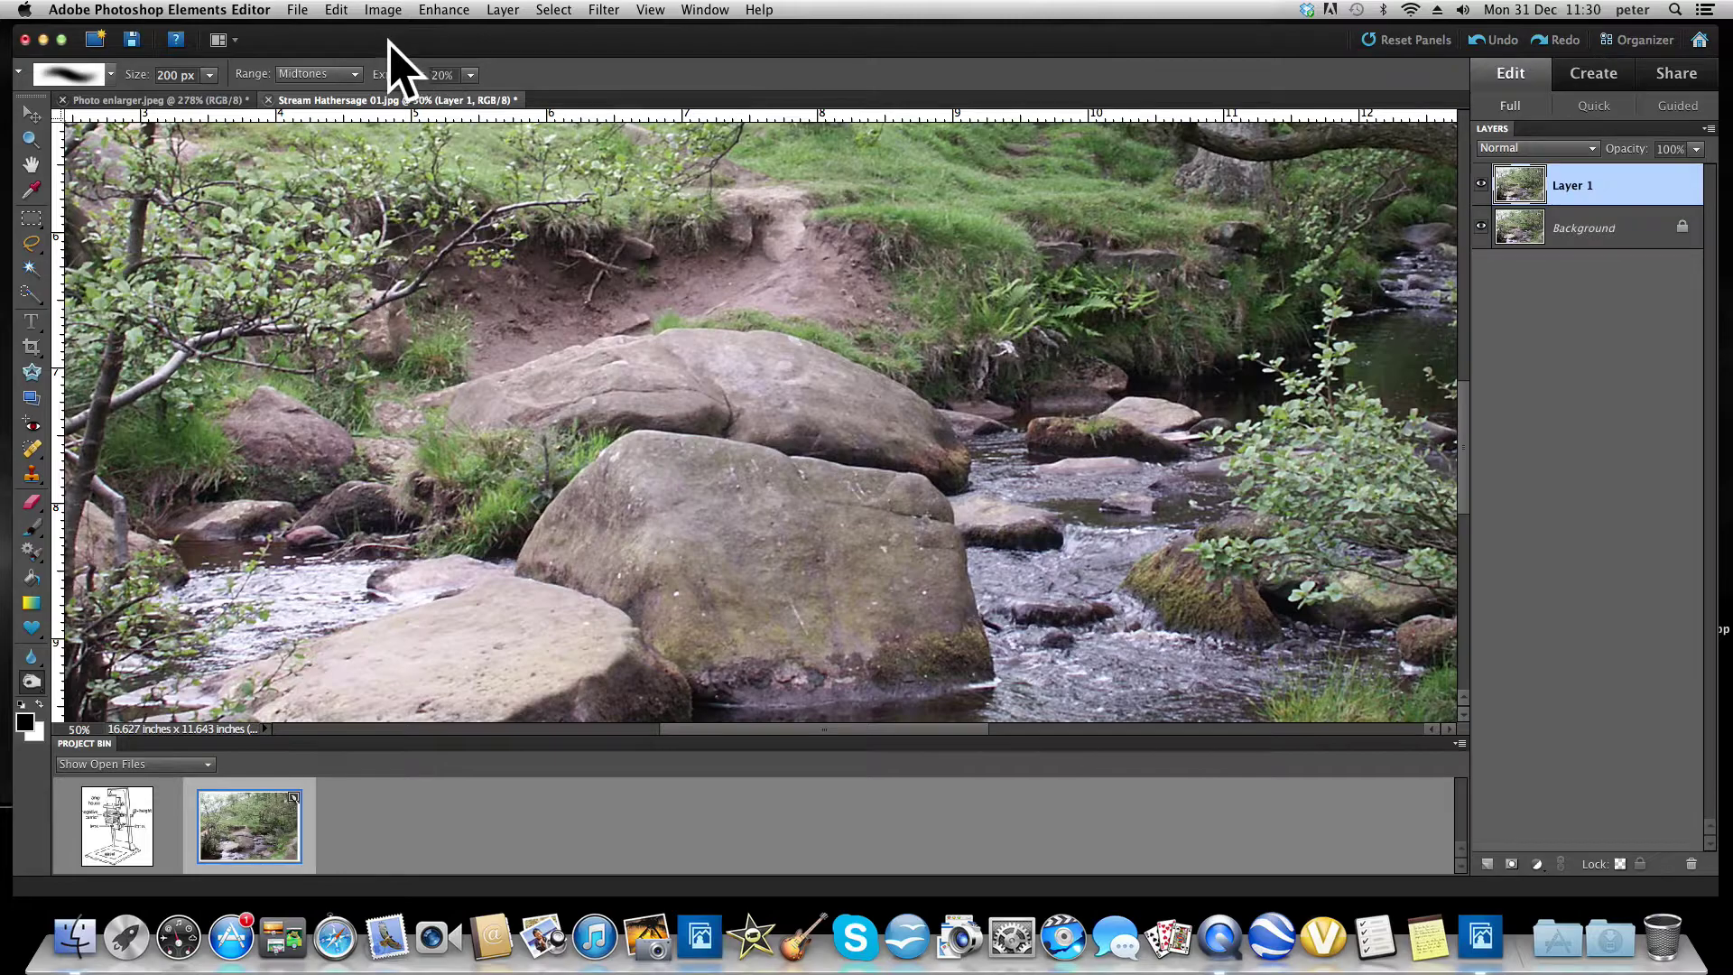
left_click(356, 75)
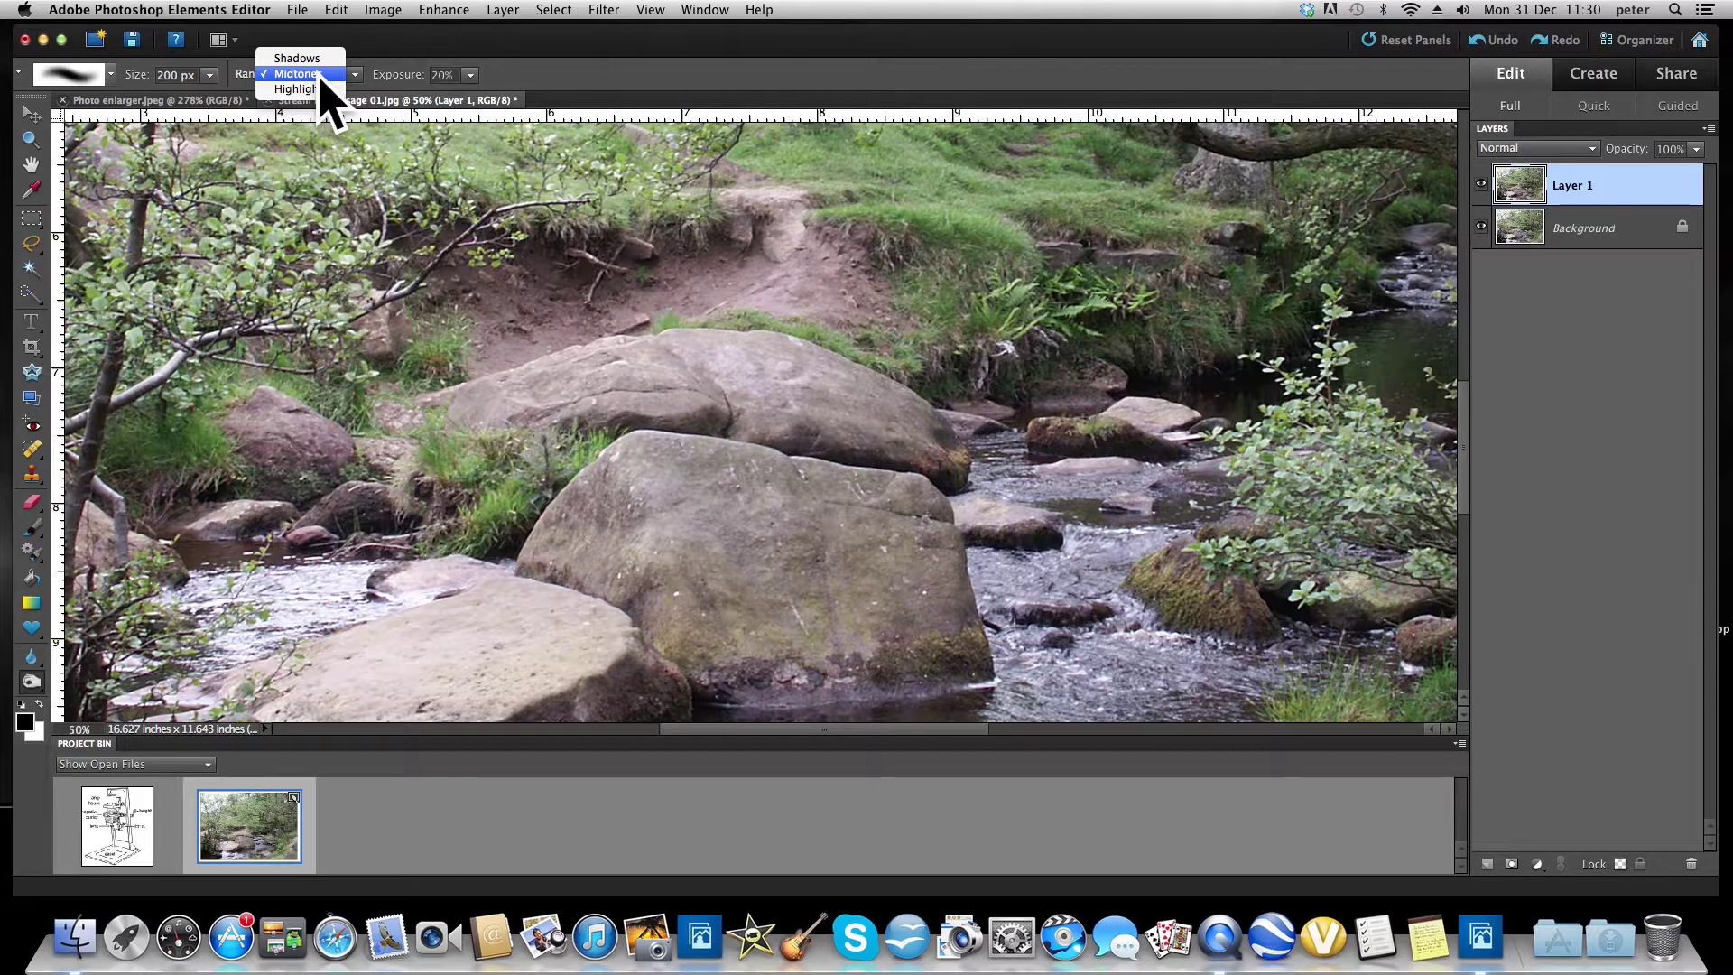
Set the burn Range to Midtones, keeping Exposure at 20%
left_click(320, 76)
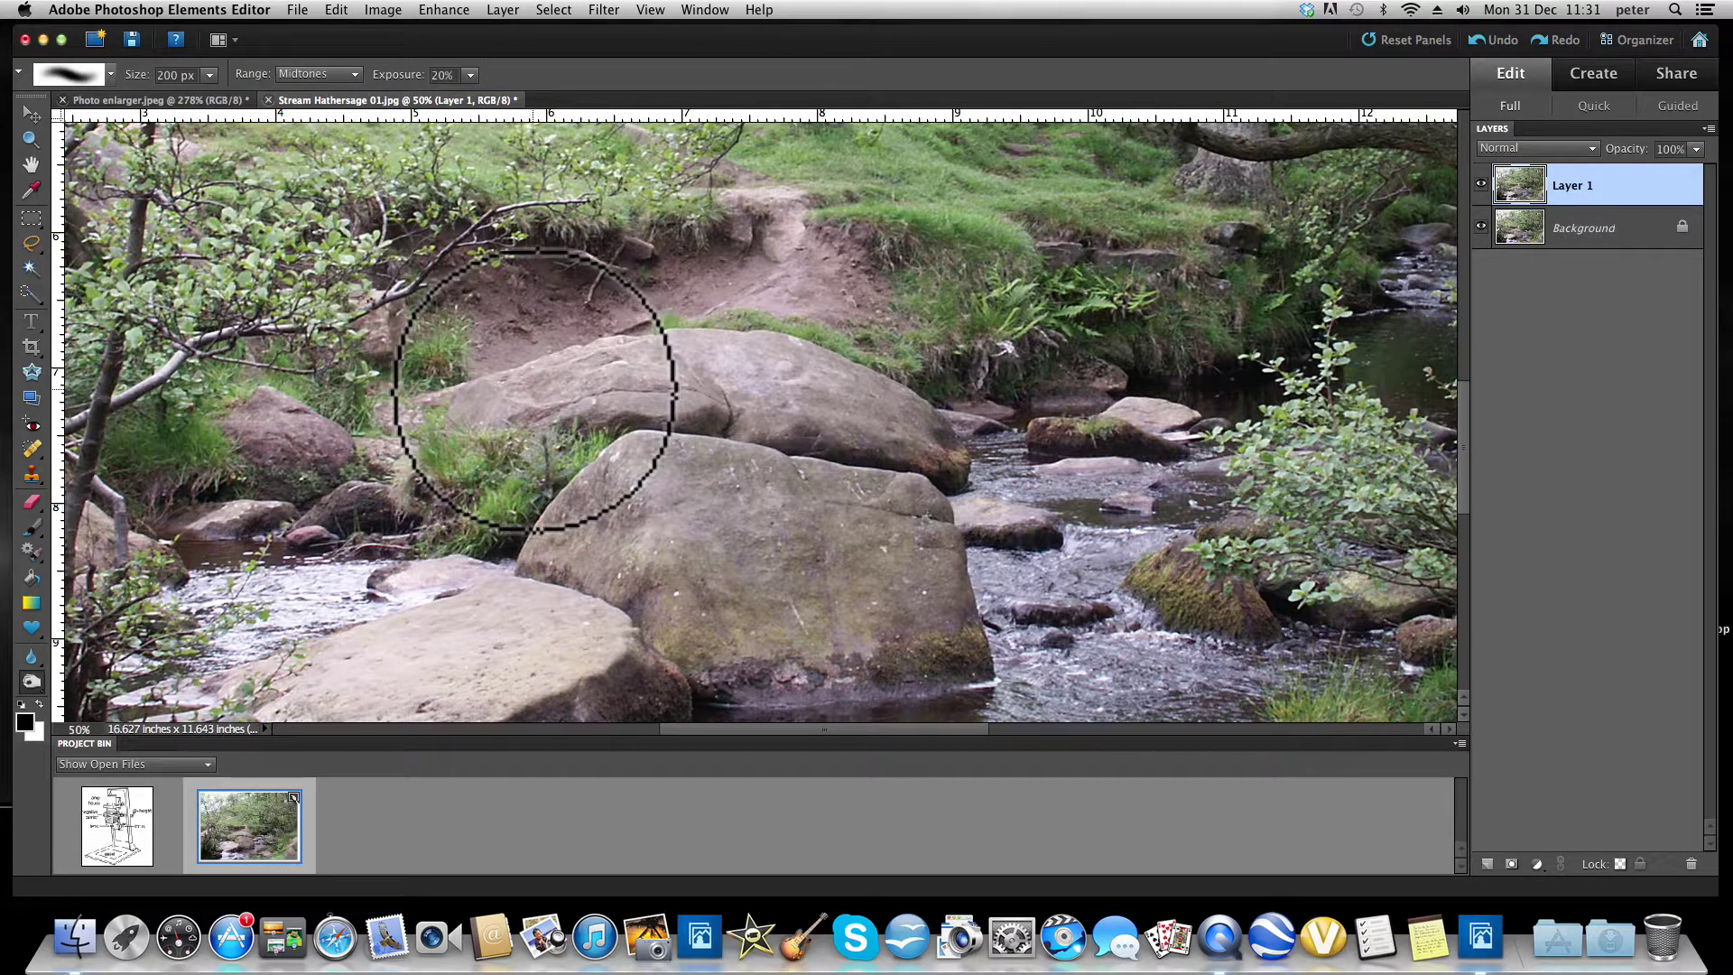
Burn the midtones of the large central rocks and the fern bank behind them
mouse_move(534, 389)
left_mouse_down()
mouse_move(651, 412)
mouse_move(677, 368)
mouse_move(744, 400)
mouse_move(774, 387)
mouse_move(821, 437)
mouse_move(565, 364)
mouse_move(523, 376)
mouse_move(514, 445)
mouse_move(568, 513)
mouse_move(561, 484)
mouse_move(692, 553)
mouse_move(761, 567)
mouse_move(831, 501)
mouse_move(817, 439)
mouse_move(779, 420)
mouse_move(594, 424)
left_mouse_up()
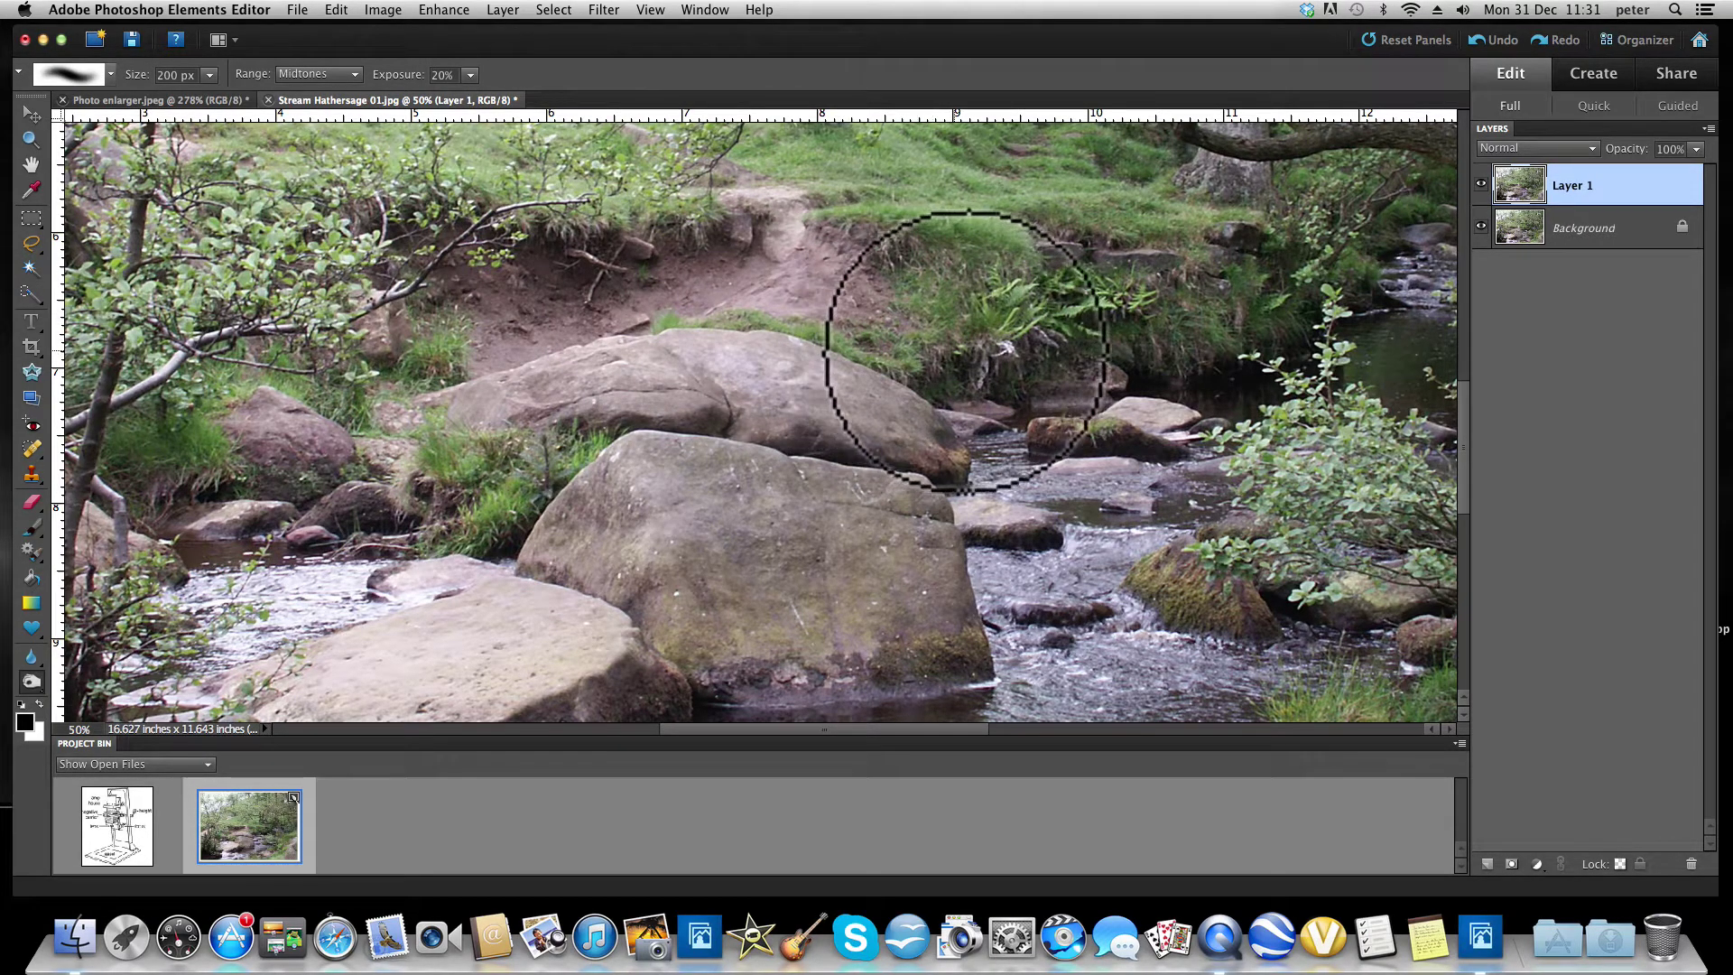
left_click(1038, 275)
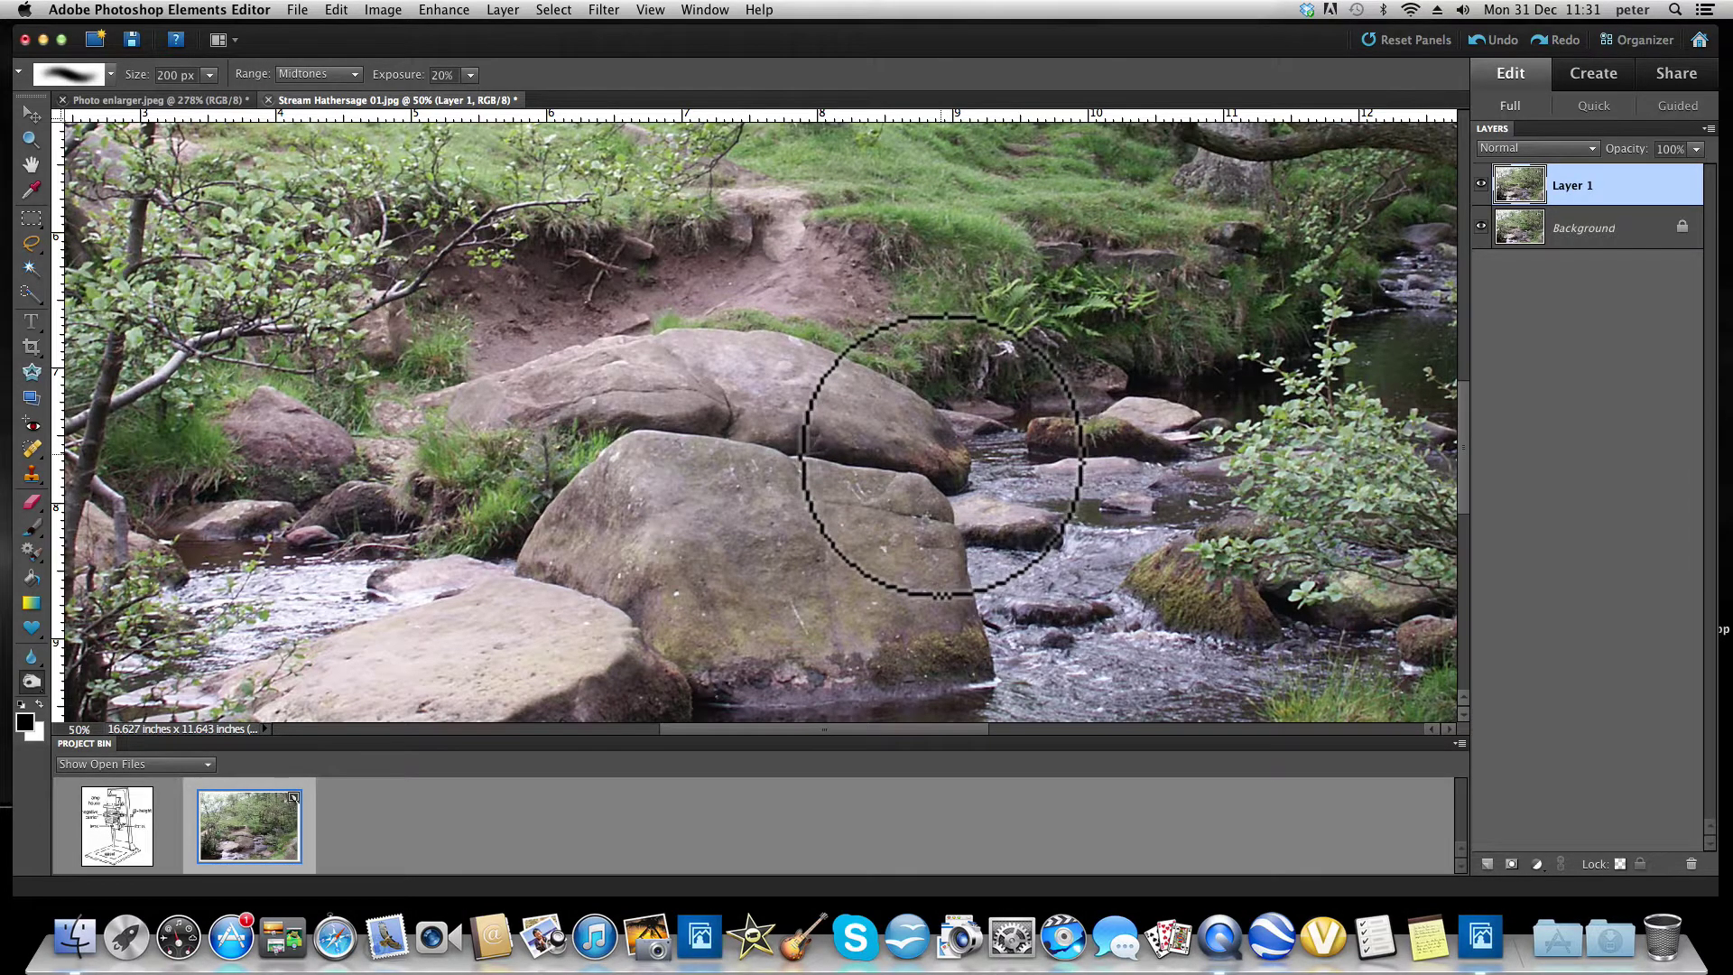
key("space")
Burn the midtones of the overhanging tree canopy and trunks above the stream
left_click_drag(908, 441, 874, 599)
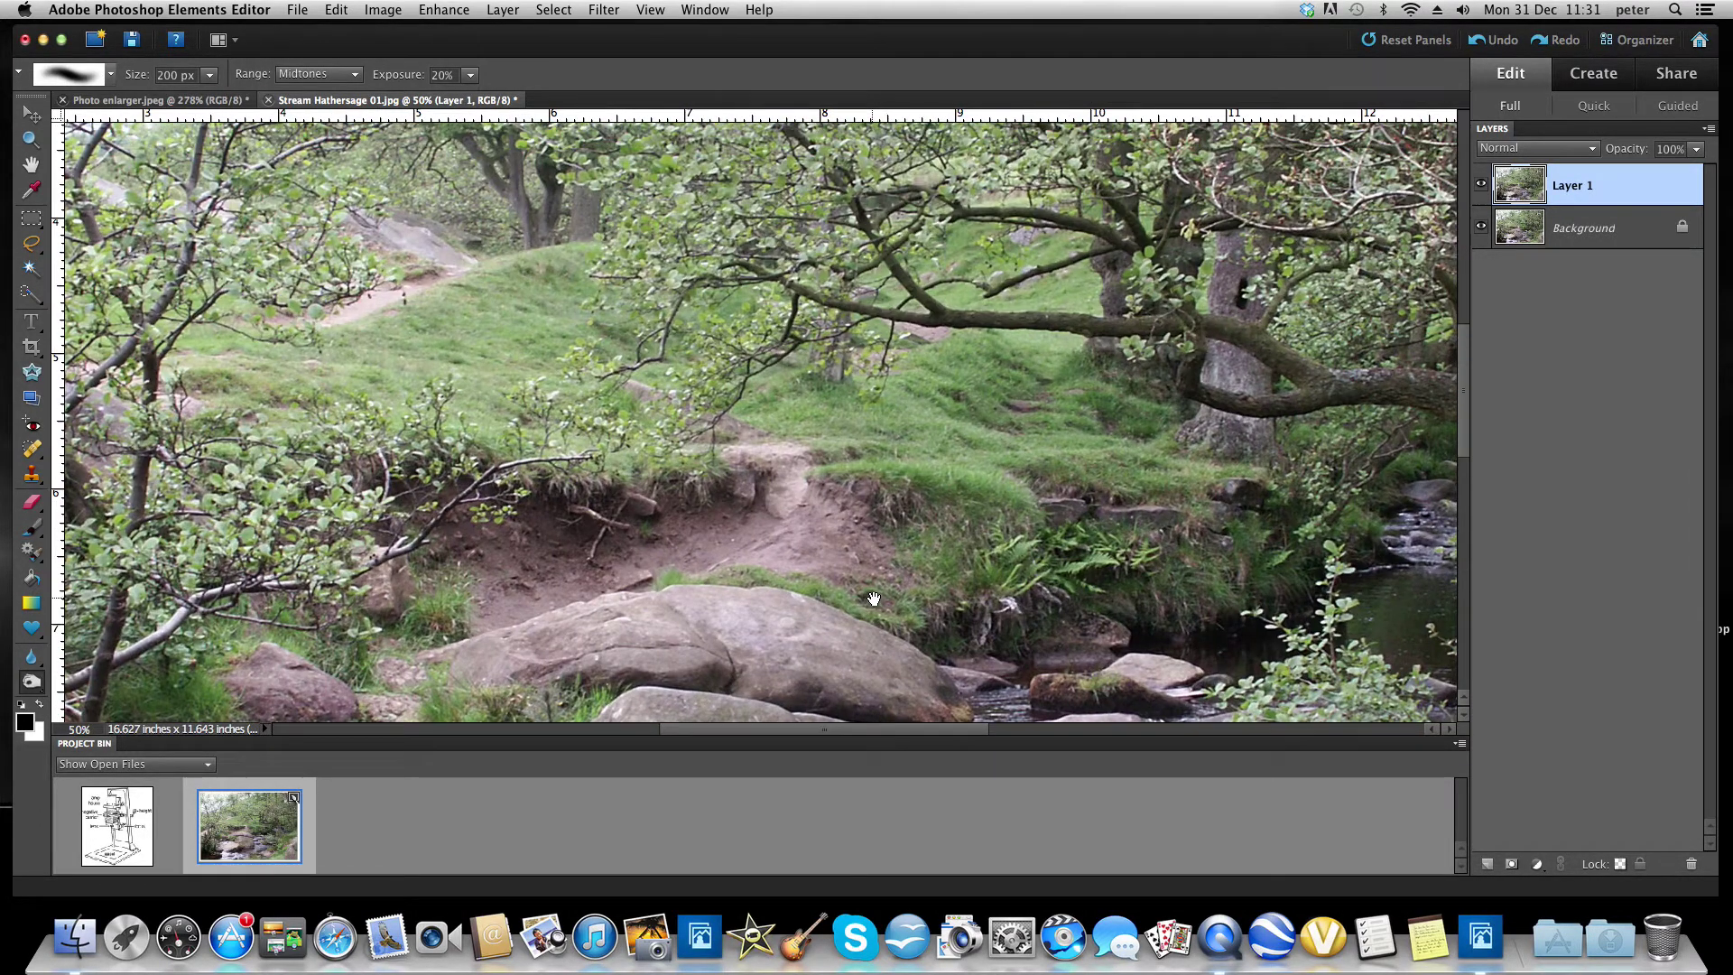
left_click_drag(917, 354, 787, 668)
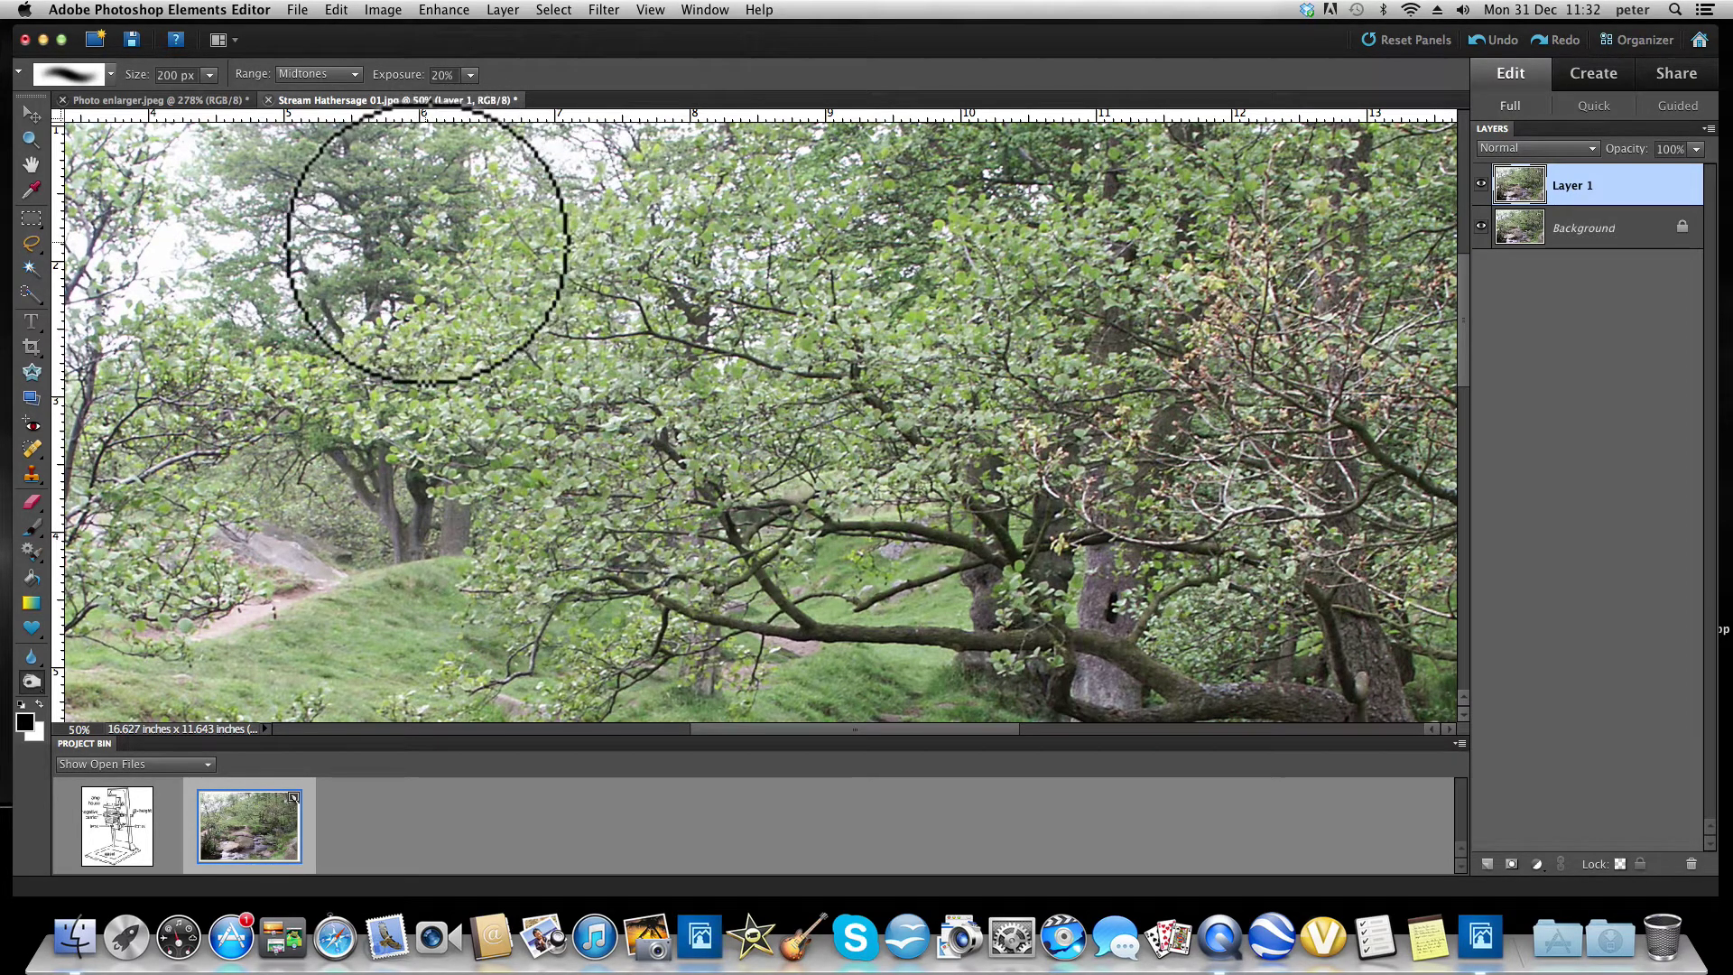
mouse_move(424, 263)
left_mouse_down()
mouse_move(418, 244)
mouse_move(416, 339)
left_mouse_up()
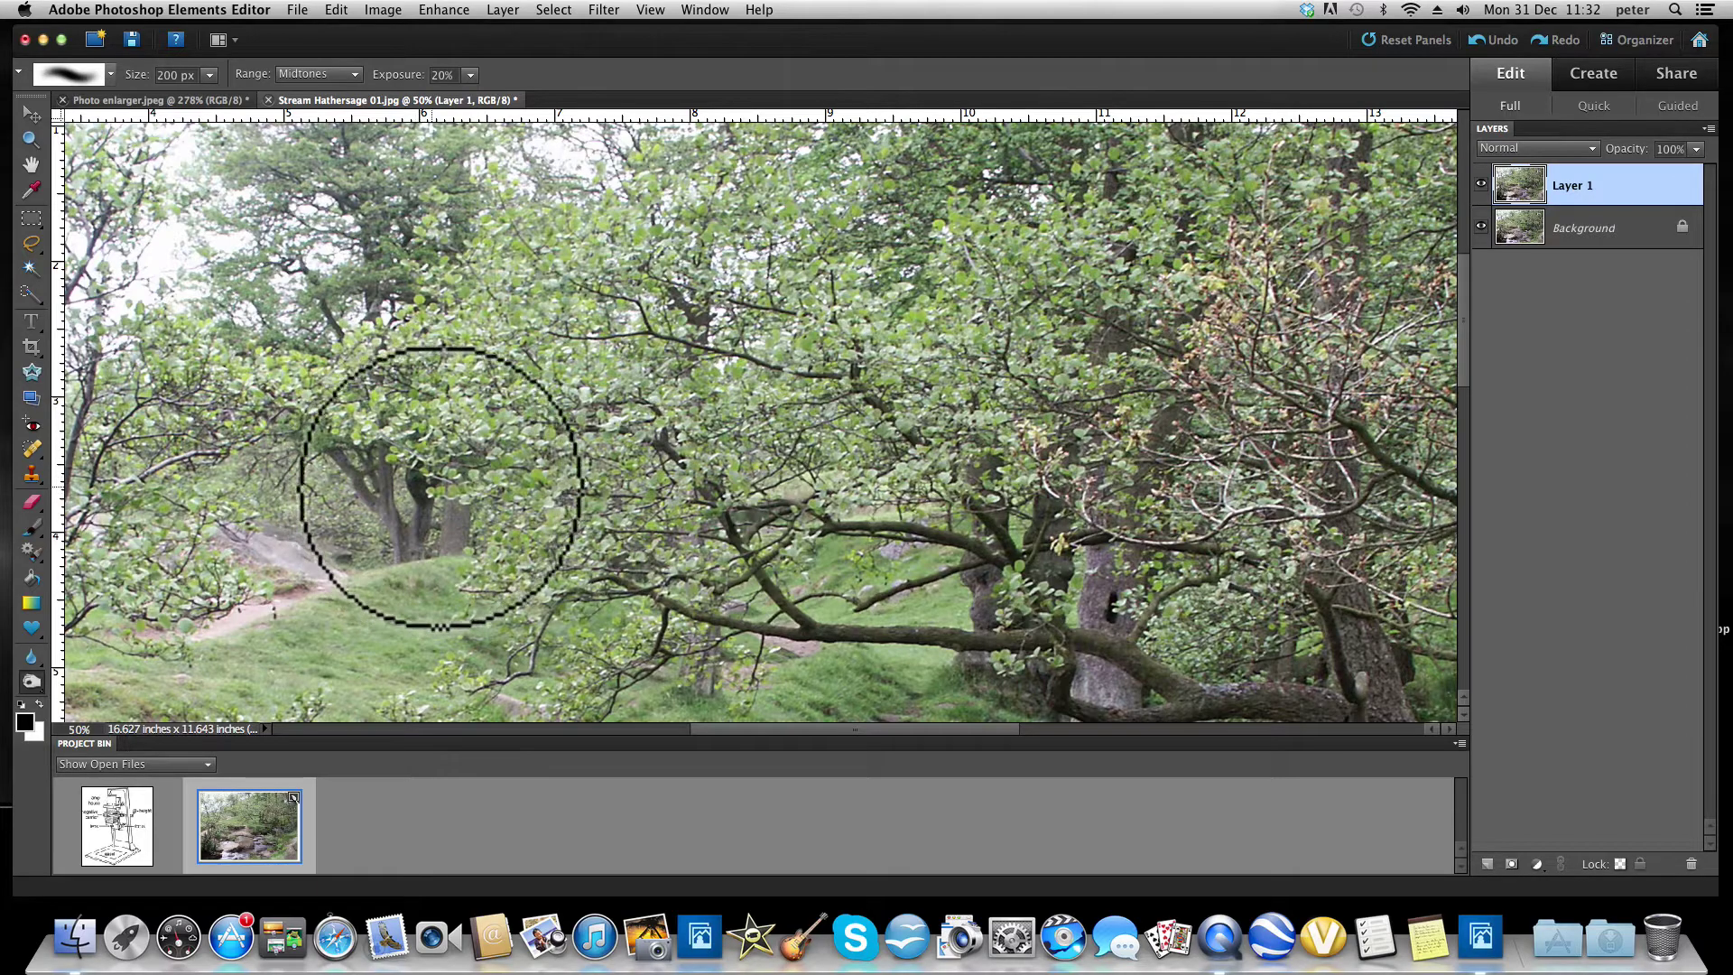
left_click_drag(685, 240, 695, 231)
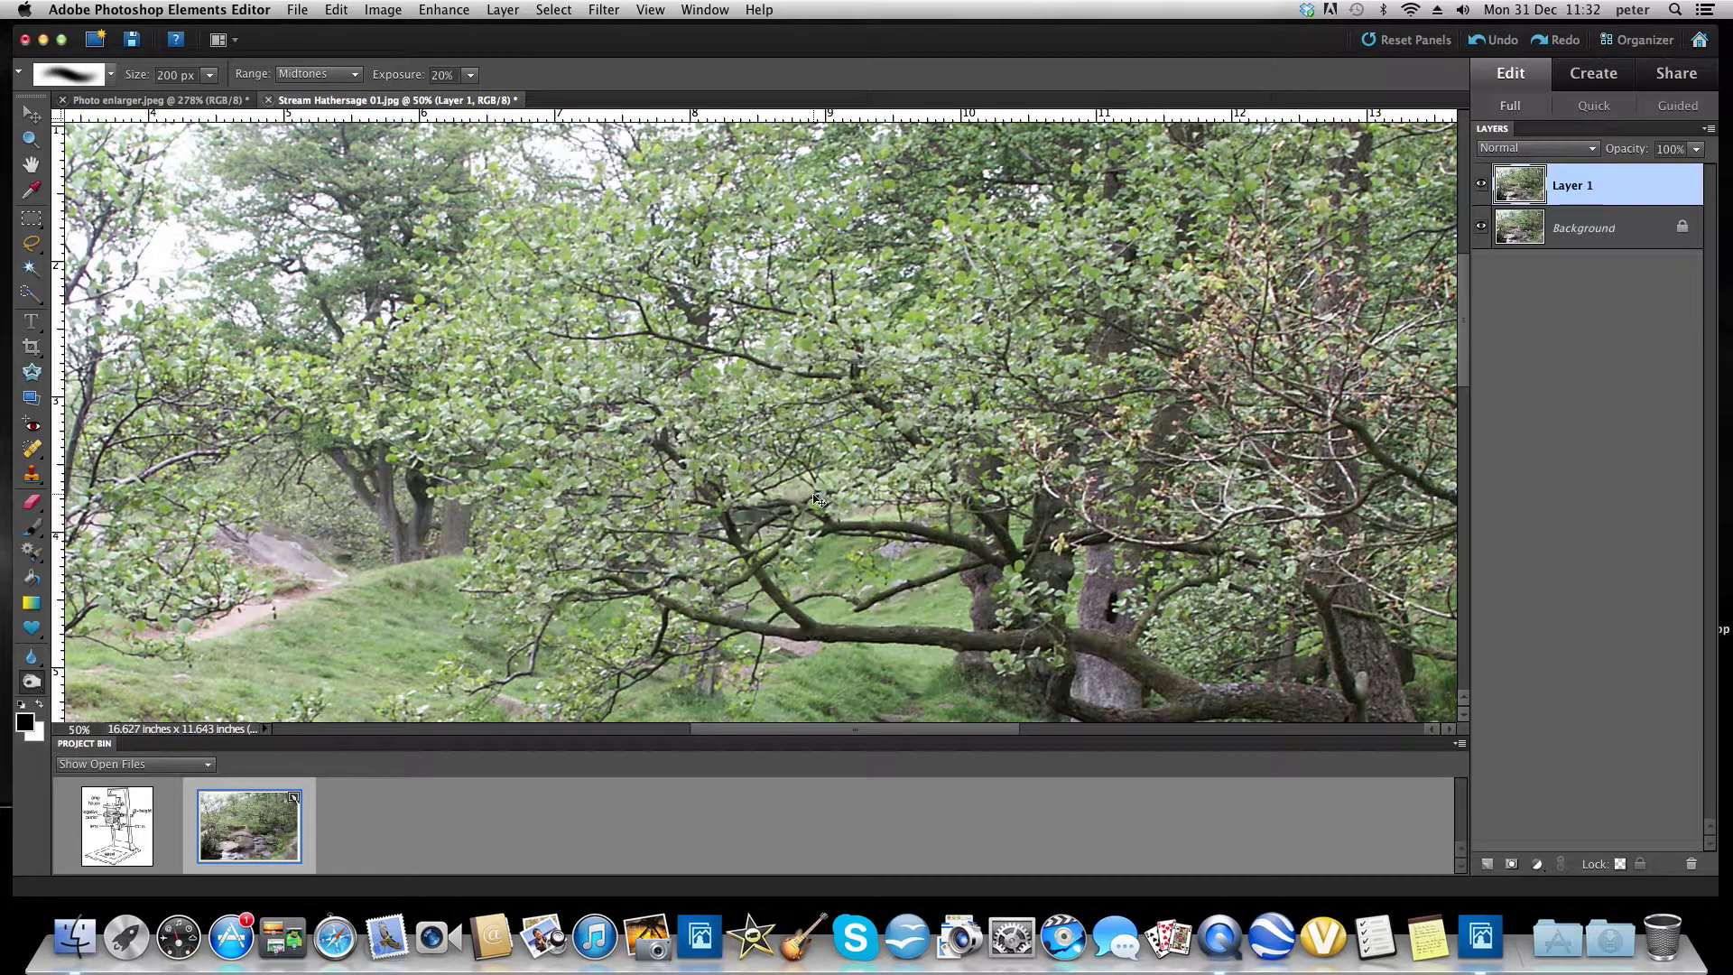
Fit the photo on screen, then zoom to 100% on the grassy bank above the rocks
key("super+0")
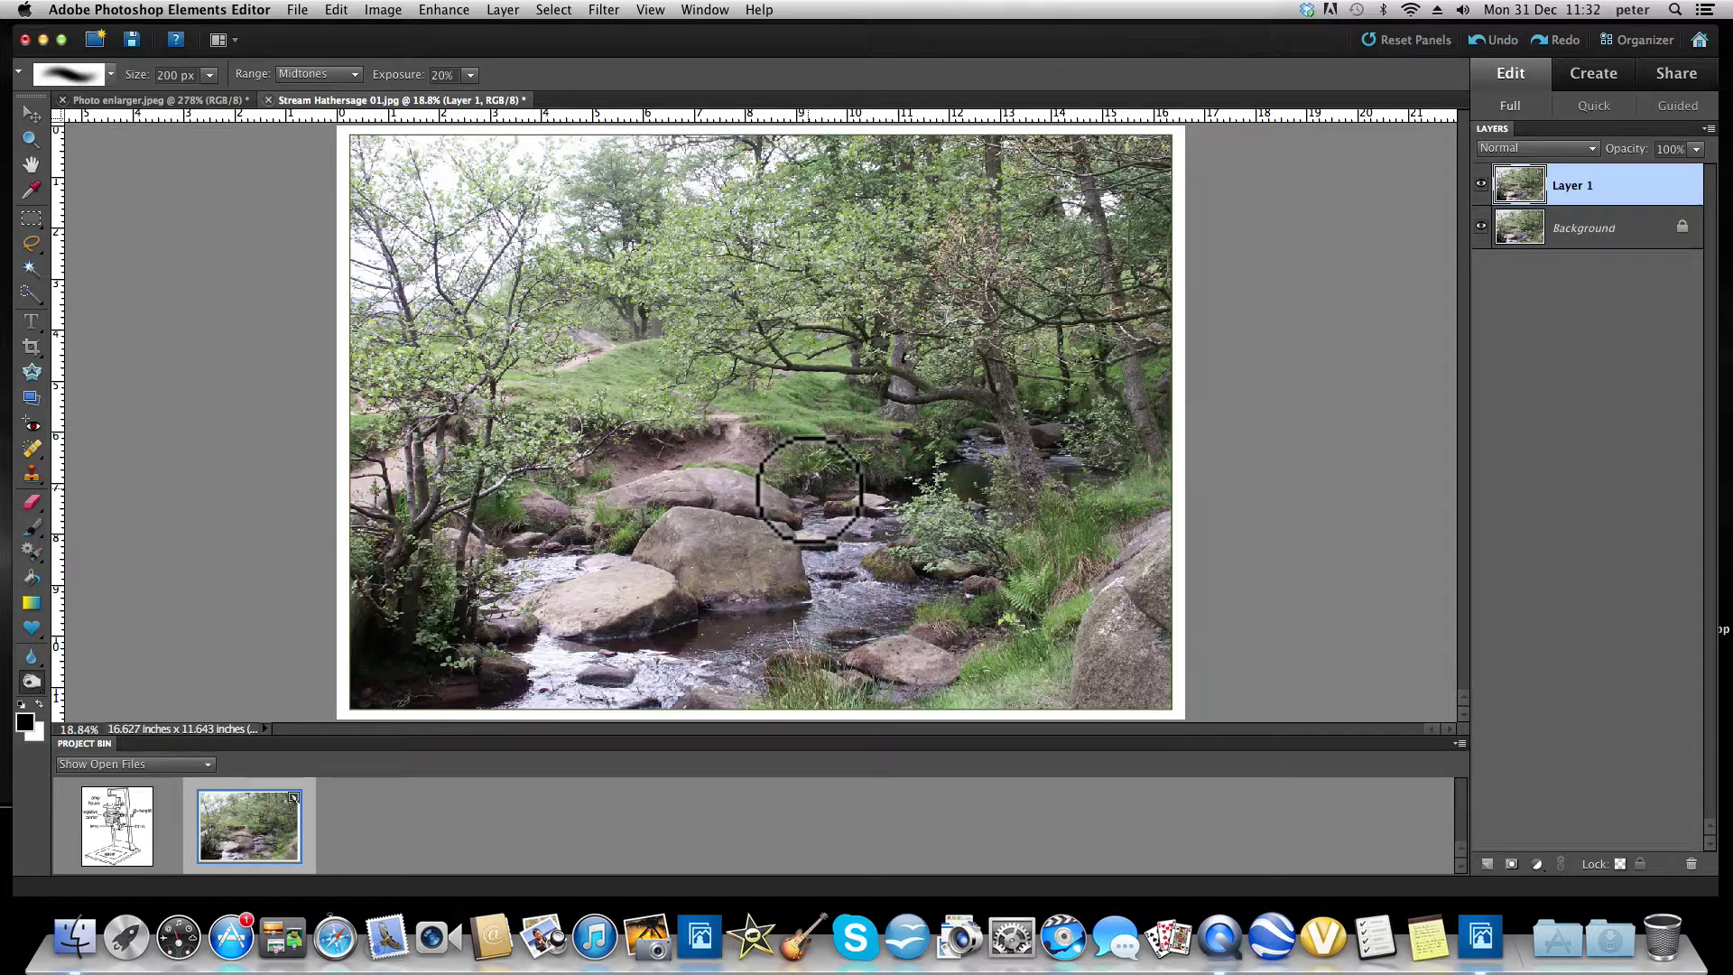
key("z")
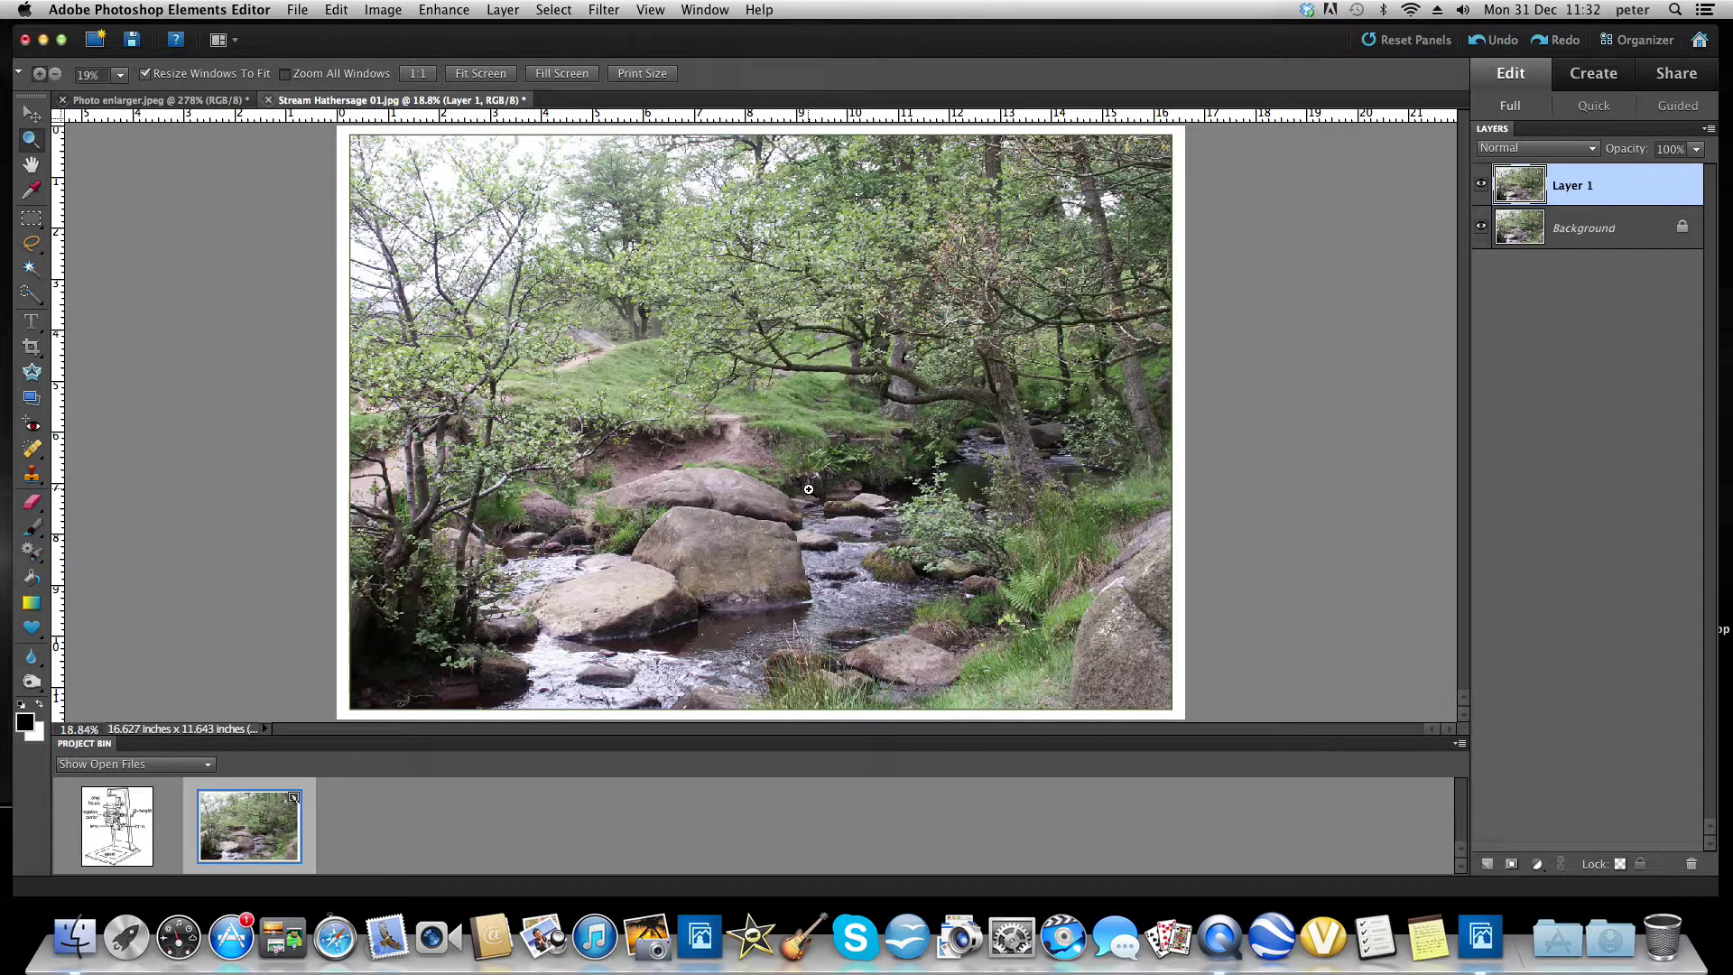
left_click(806, 458)
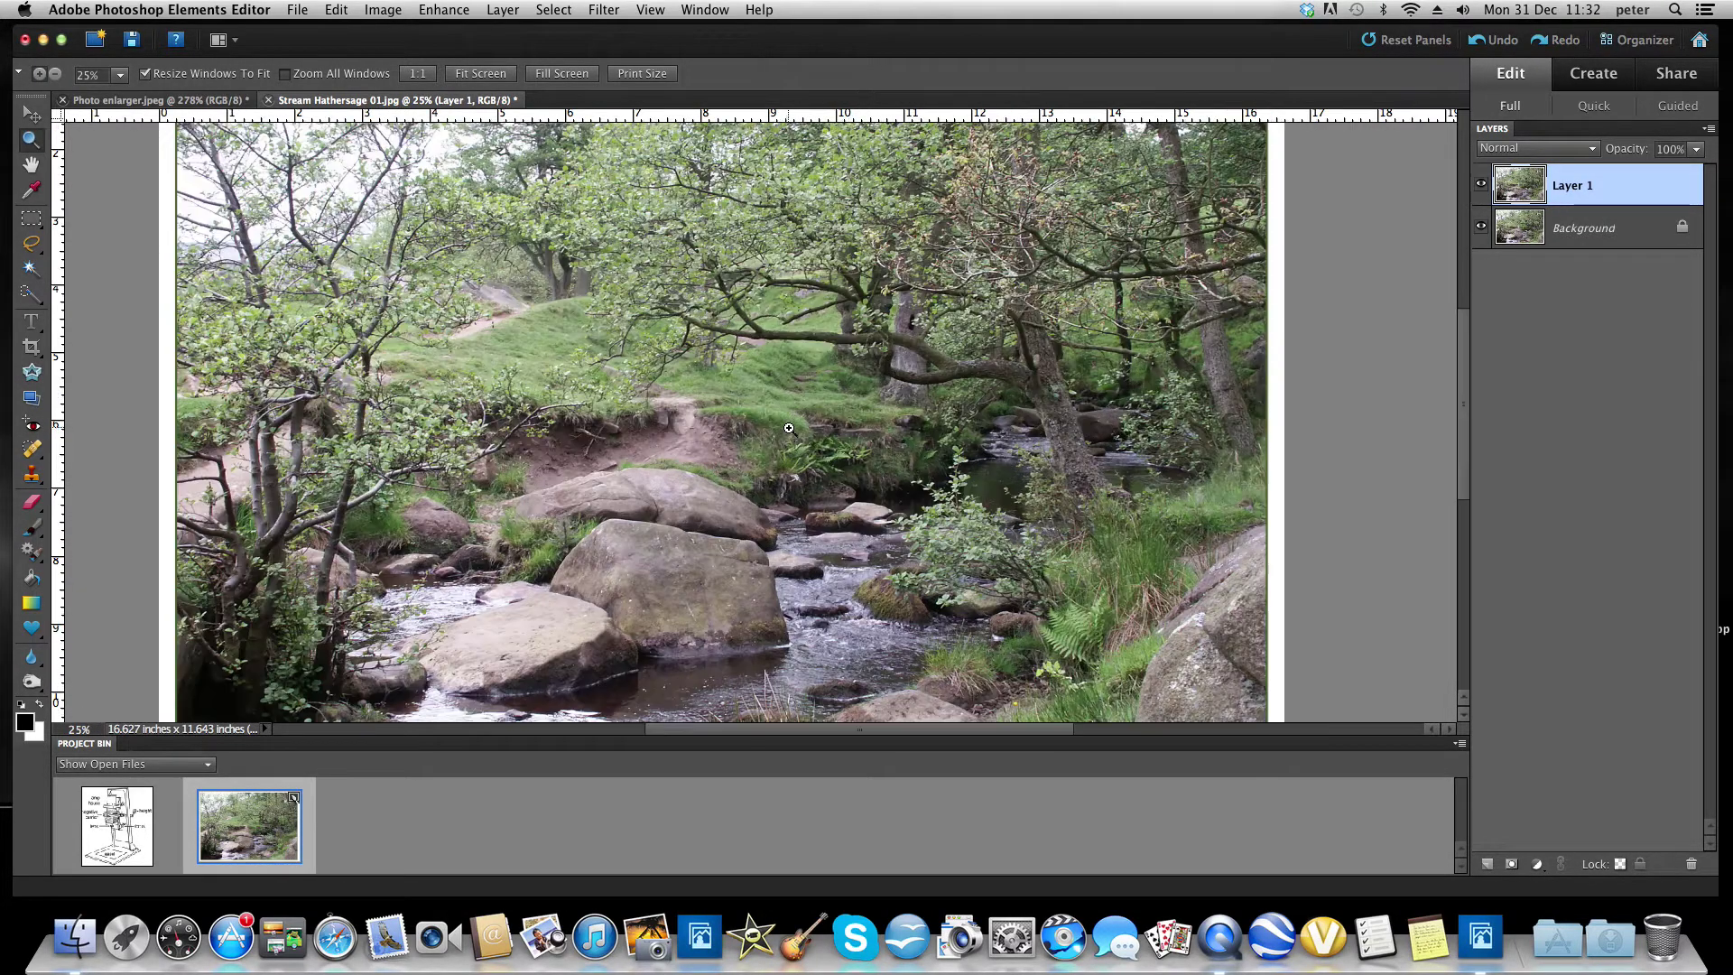
left_click(802, 452)
left_click(796, 445)
left_click(790, 438)
left_click(786, 432)
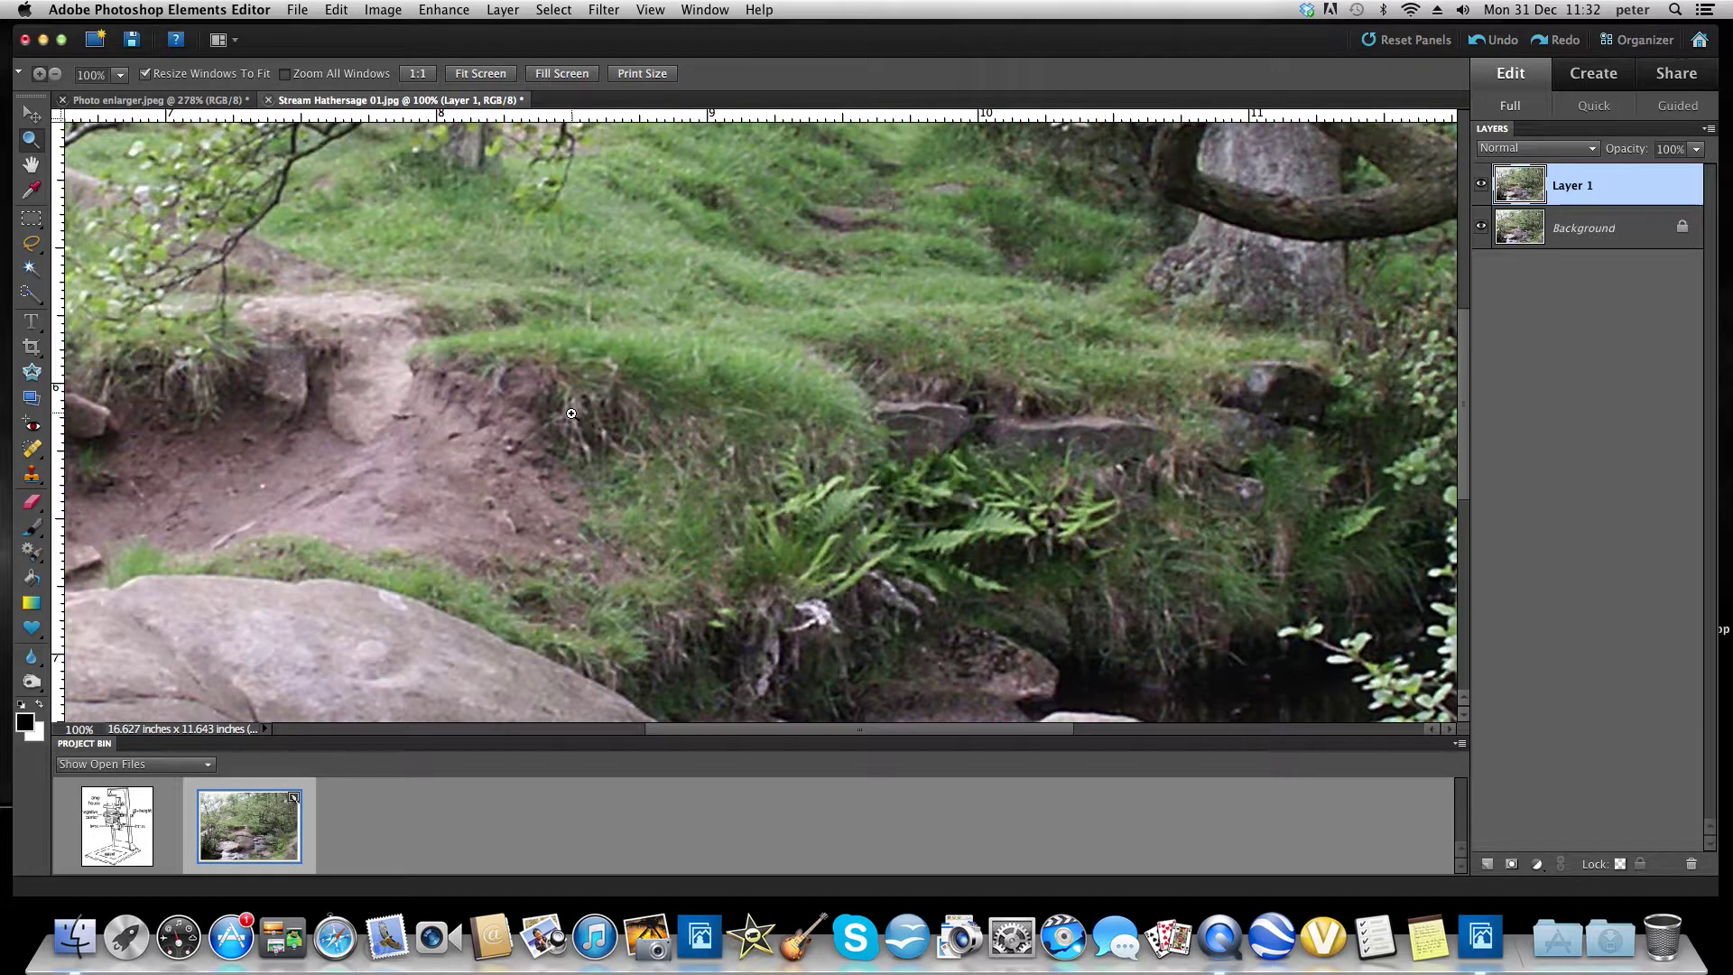
left_click(29, 681)
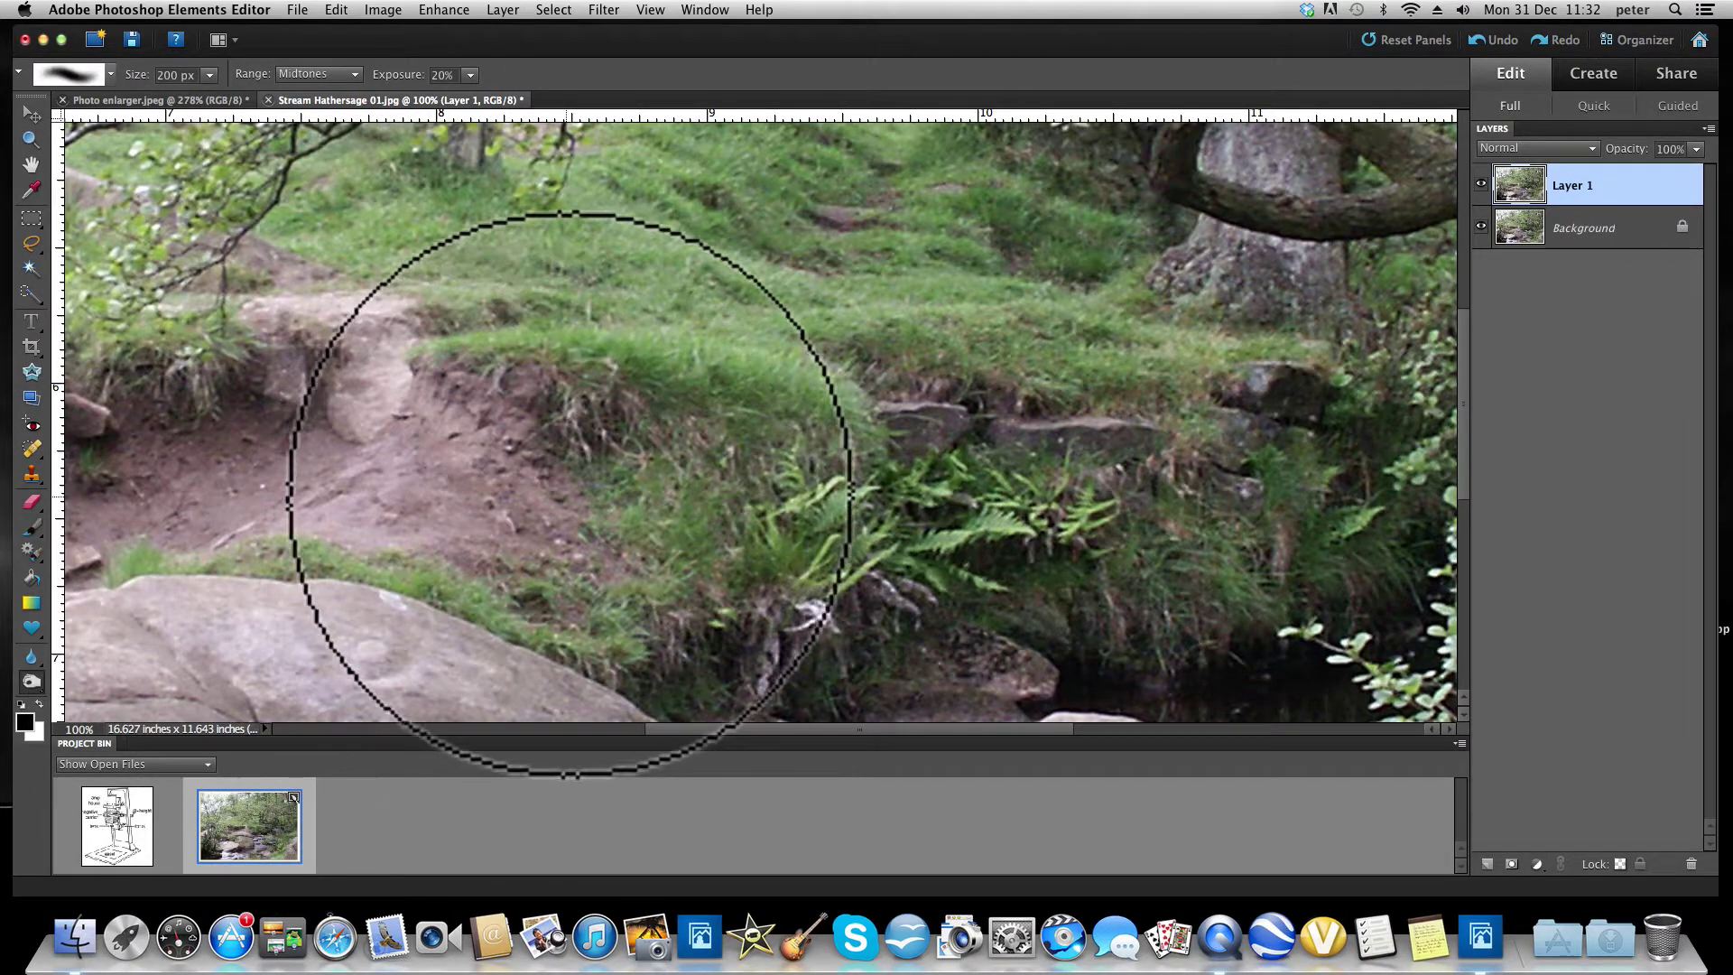
Shrink the burn brush to 70 px and darken the grass bank beside the dirt path
key("bracketleft")
key("bracketleft")
key("bracketleft")
key("bracketleft")
key("bracketleft")
key("bracketleft")
key("bracketleft")
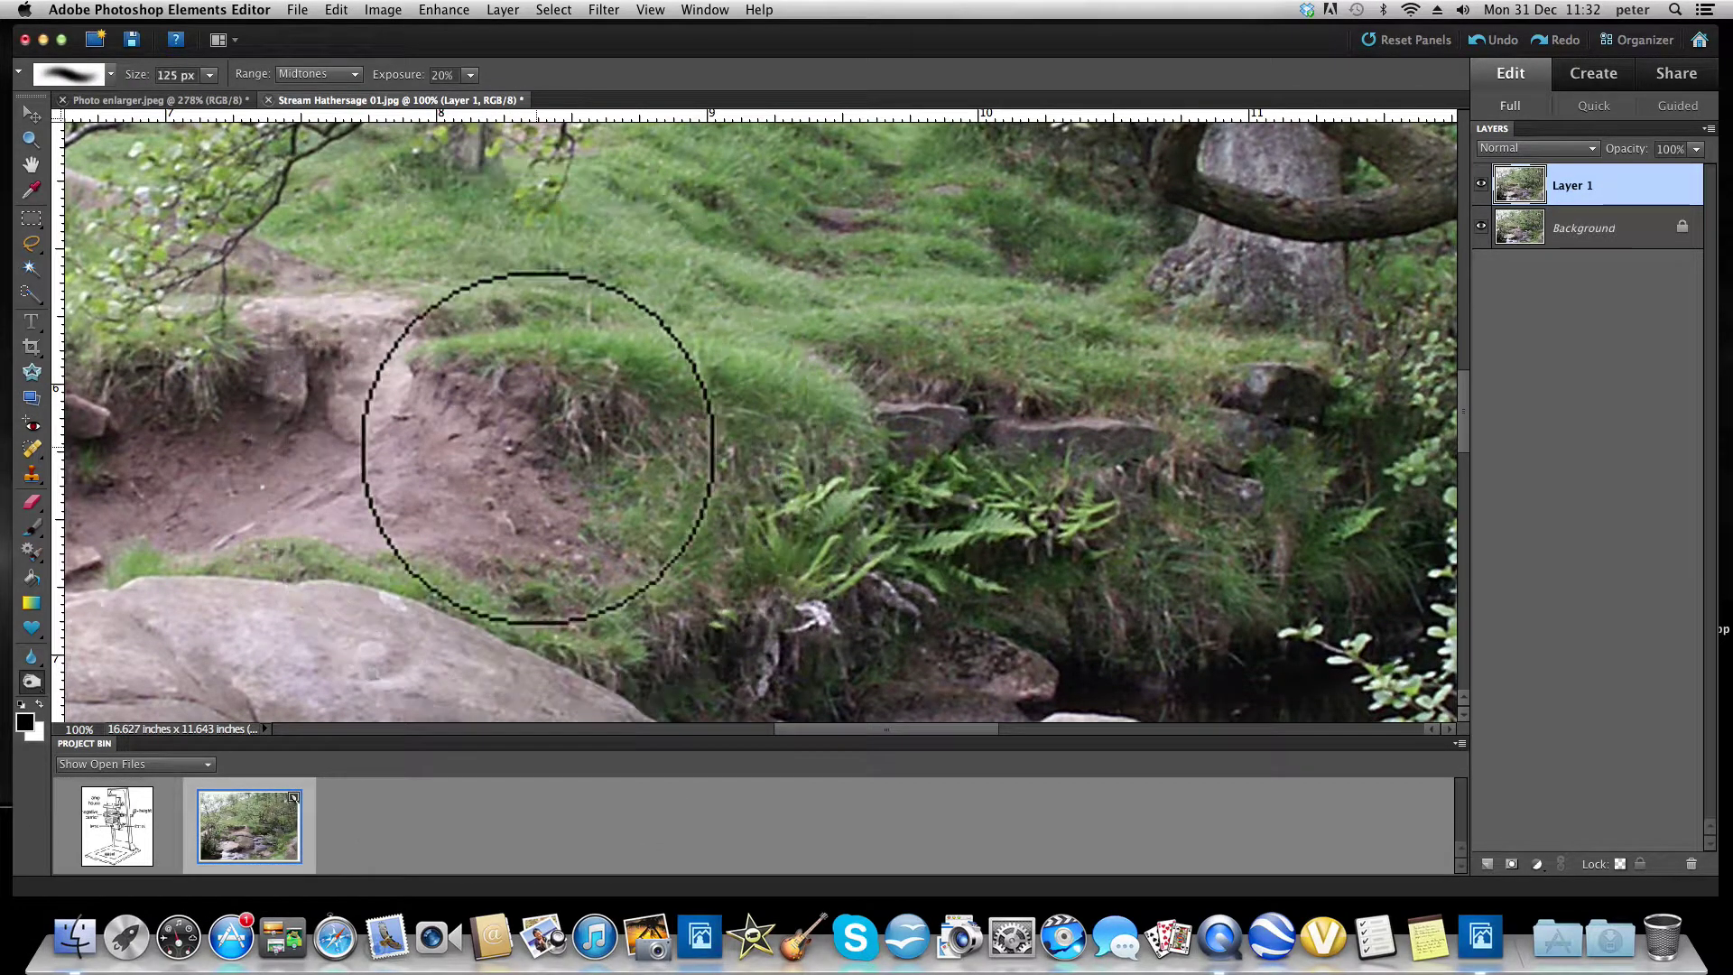
mouse_move(524, 442)
left_mouse_down()
mouse_move(674, 443)
mouse_move(728, 568)
mouse_move(863, 485)
mouse_move(926, 422)
mouse_move(912, 413)
mouse_move(1085, 436)
mouse_move(800, 405)
mouse_move(659, 426)
mouse_move(588, 403)
mouse_move(516, 325)
mouse_move(413, 359)
mouse_move(213, 375)
mouse_move(185, 390)
mouse_move(131, 522)
mouse_move(348, 472)
mouse_move(407, 476)
mouse_move(487, 523)
mouse_move(628, 393)
mouse_move(782, 391)
mouse_move(800, 516)
mouse_move(762, 542)
mouse_move(812, 434)
mouse_move(940, 371)
mouse_move(1006, 364)
mouse_move(933, 357)
left_mouse_up()
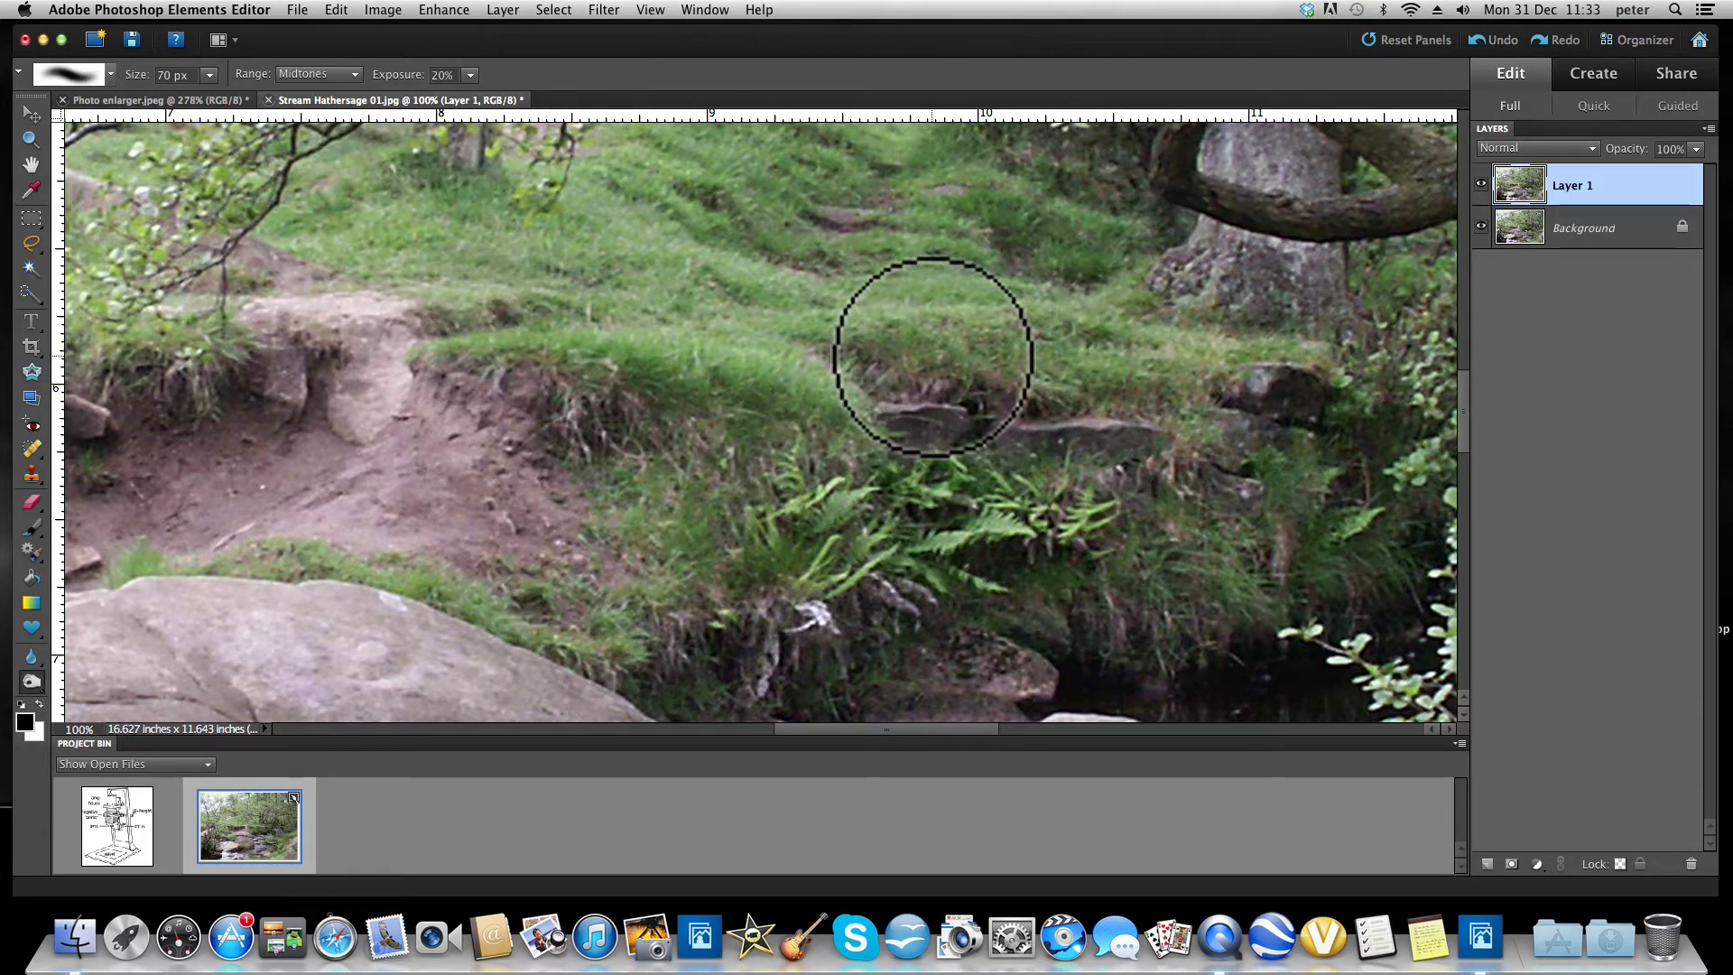
key("super+0")
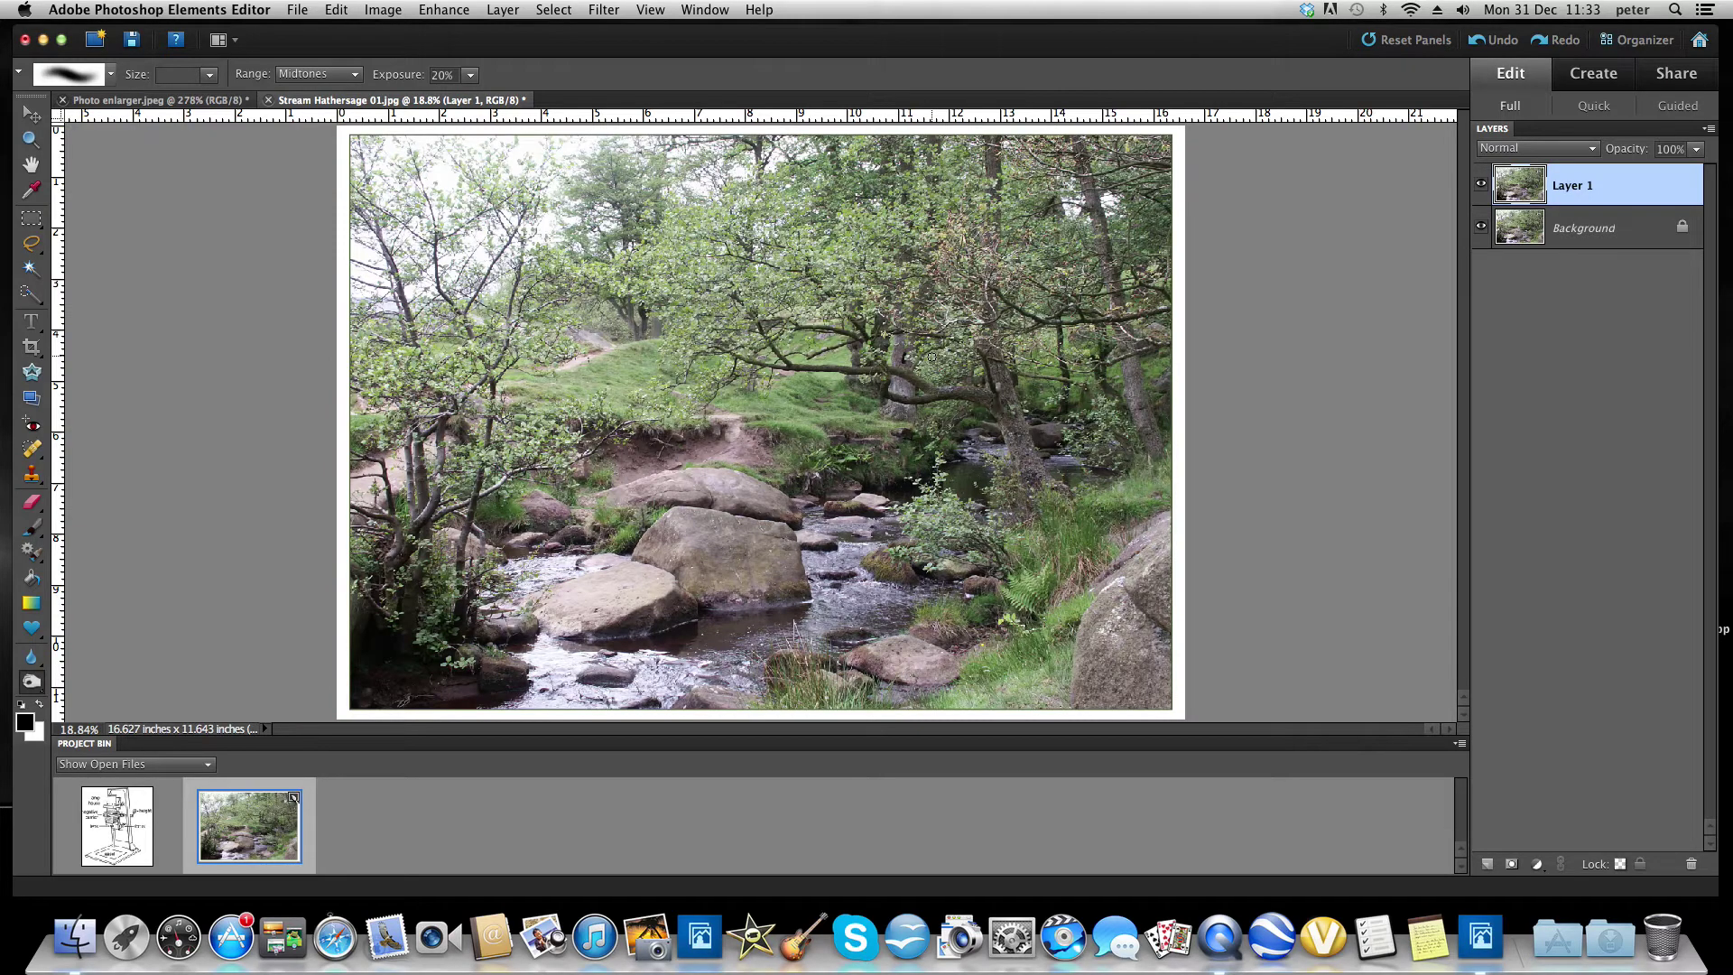